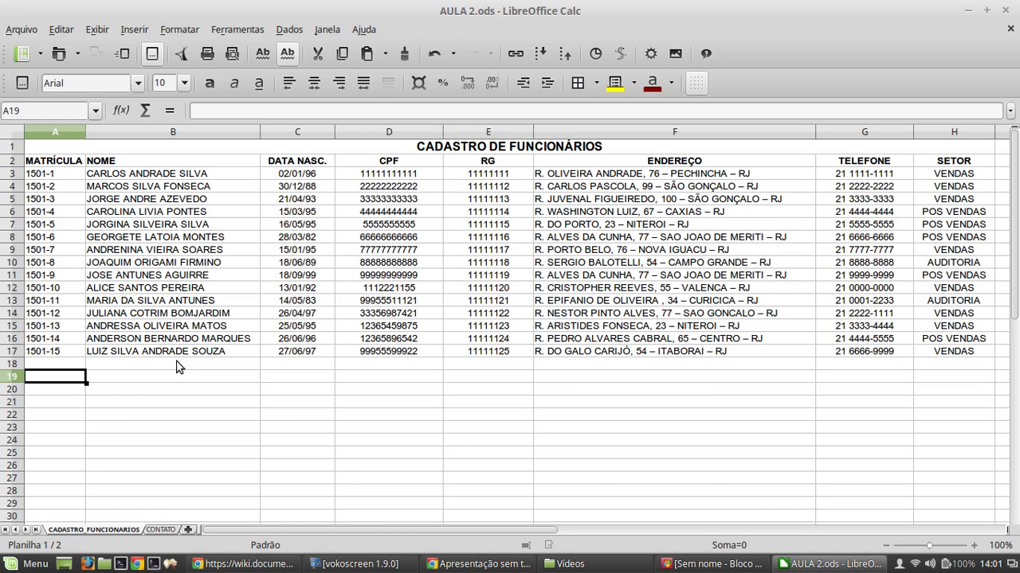
Review the employee records on the CADASTRO_FUNCIONARIOS sheet and the empty MATRÍCULA, NOME, SETOR and TELEFONE fields on the CONTATO sheet
left_click(52, 172)
left_click_drag(52, 174, 56, 323)
left_click(56, 323)
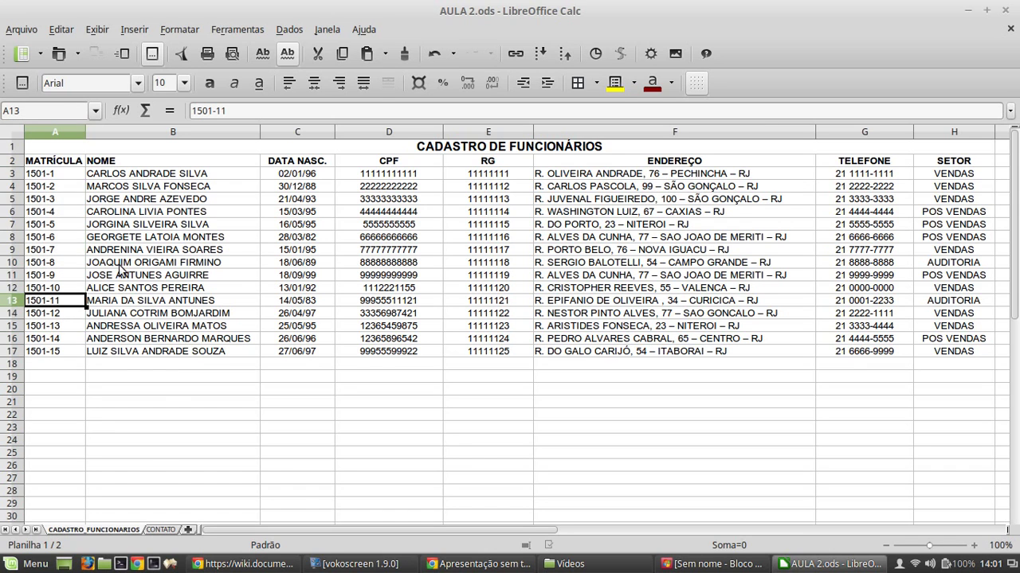
left_click(157, 263)
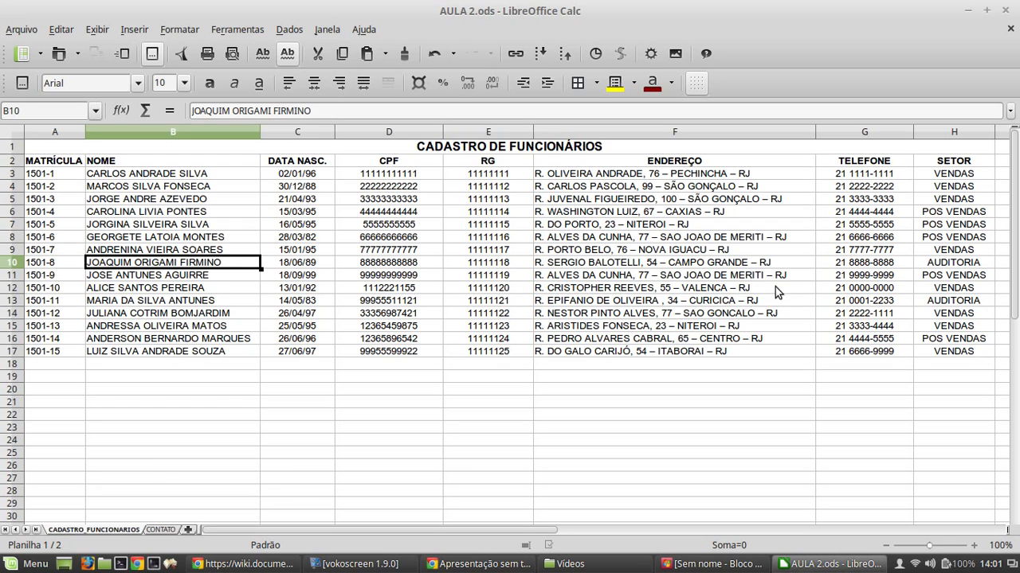
left_click(843, 278)
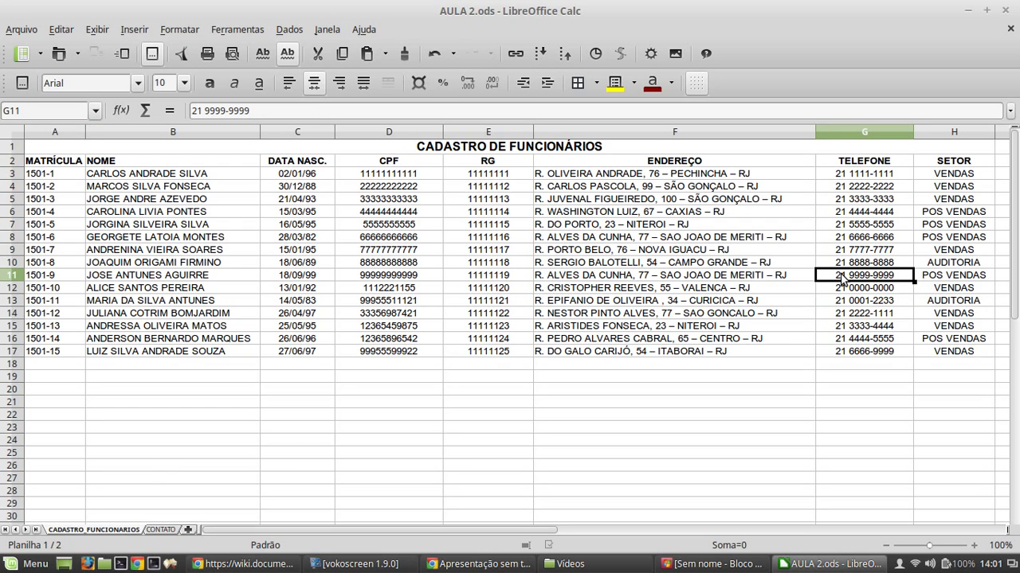
left_click(160, 528)
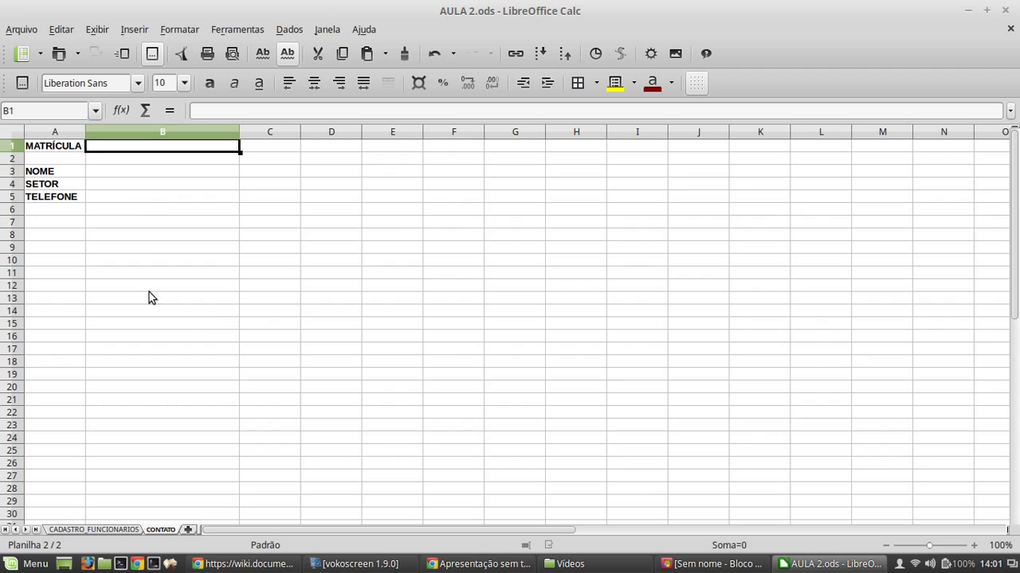
left_click(136, 185)
left_click(117, 149)
left_click(139, 172)
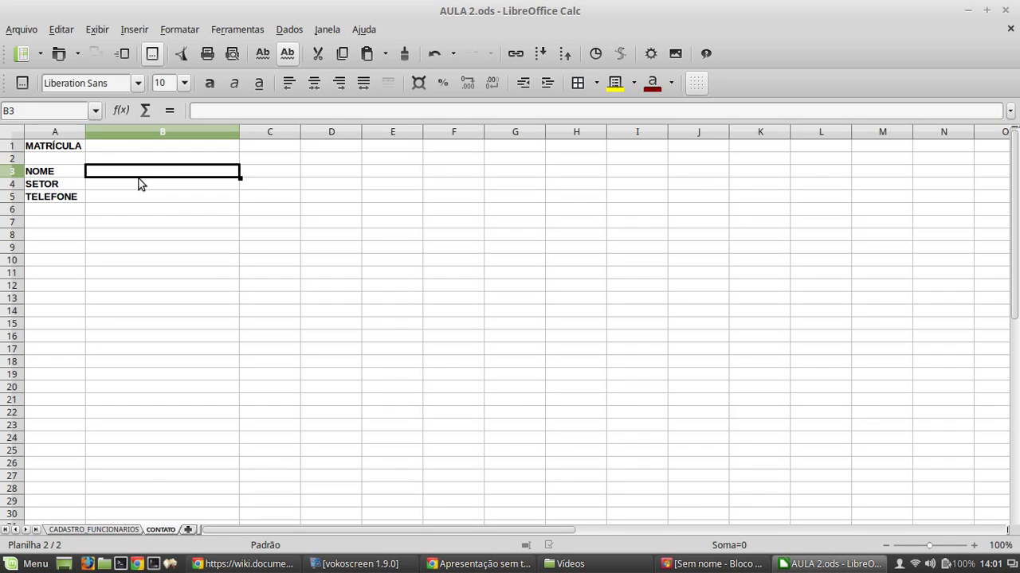
left_click(139, 183)
left_click(141, 197)
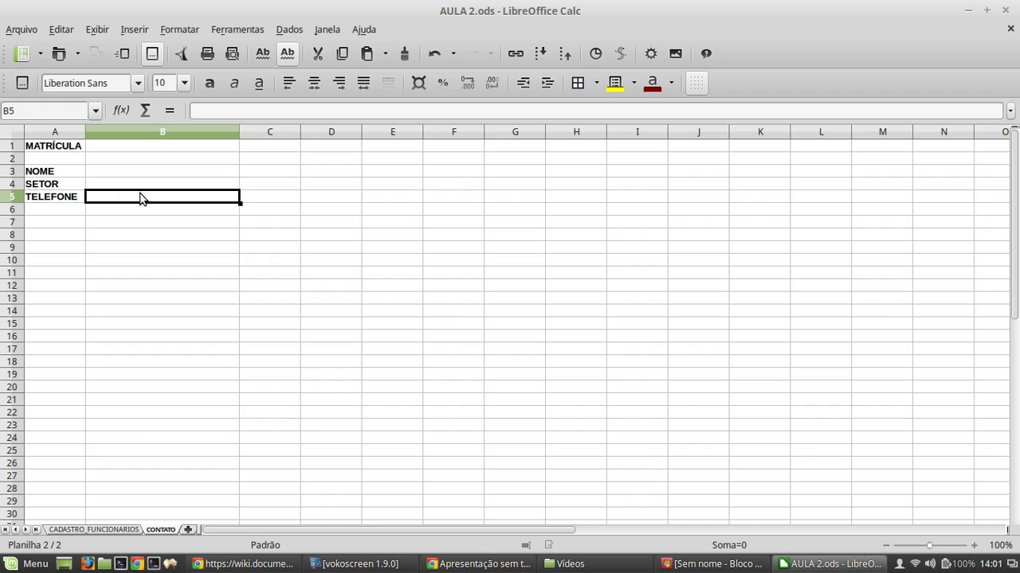
left_click(104, 530)
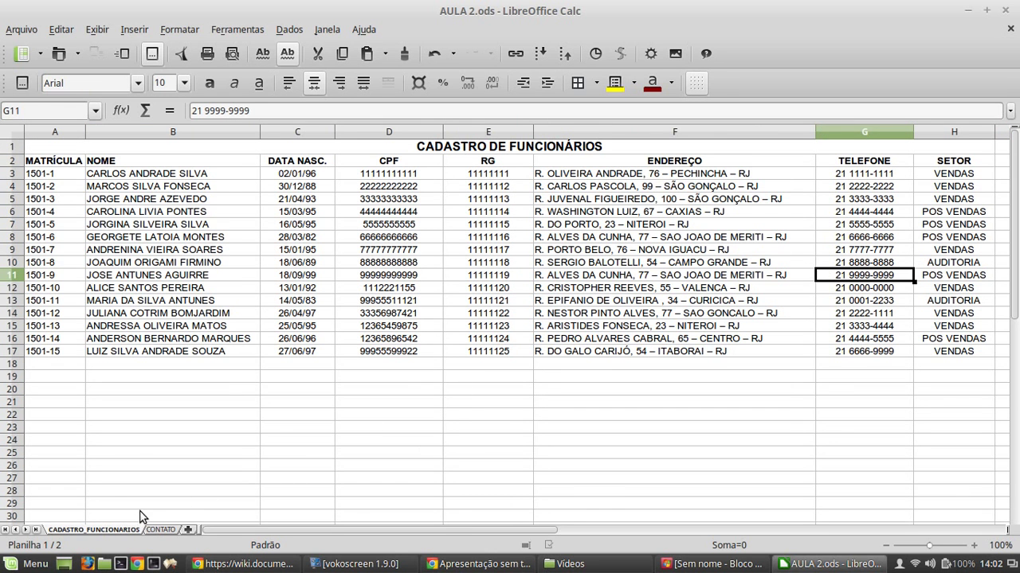
left_click(158, 530)
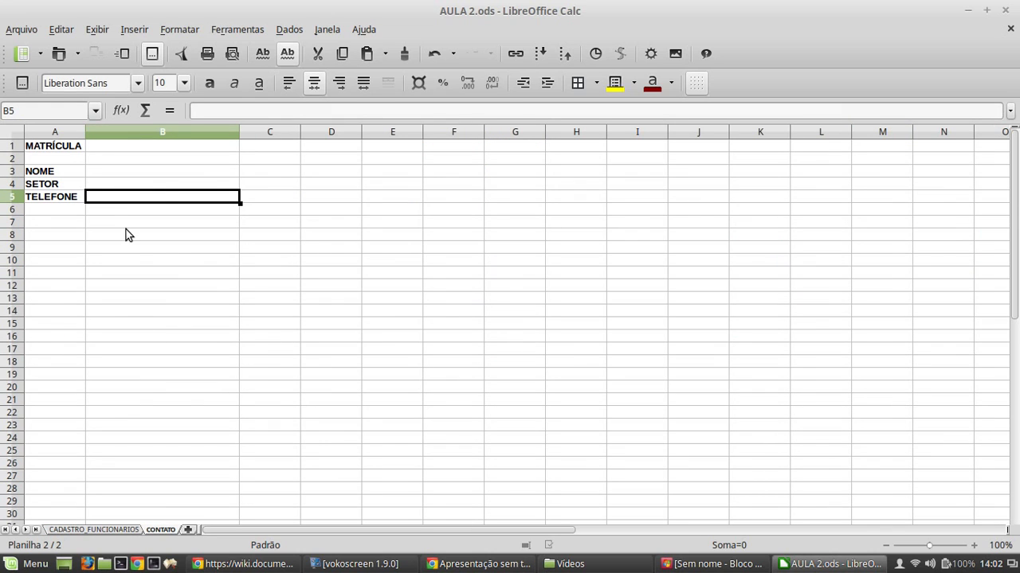
Start a PROCV formula in the NOME cell B3 of the CONTATO sheet, using B1 as the search criterion
left_click(130, 177)
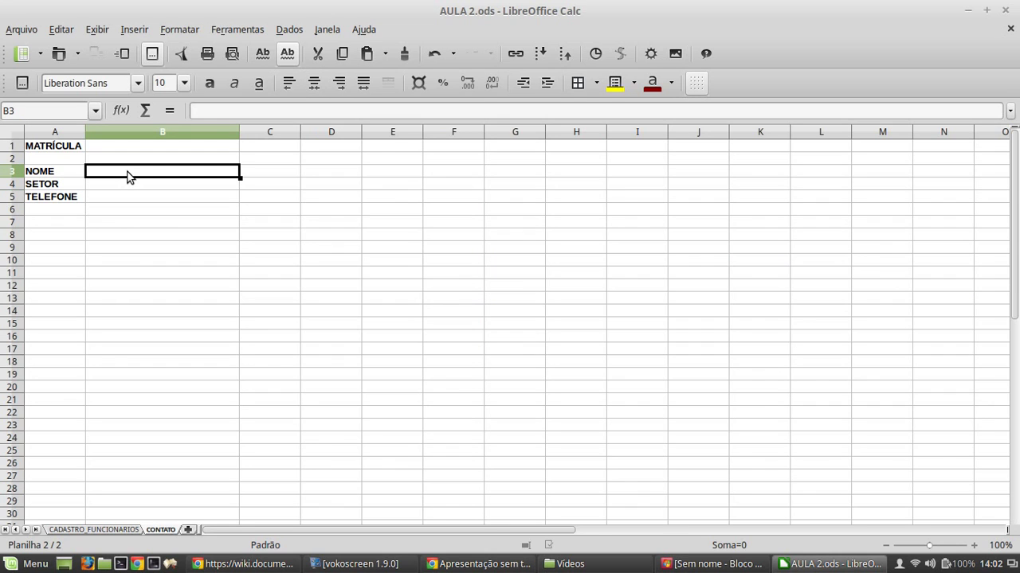
type("=")
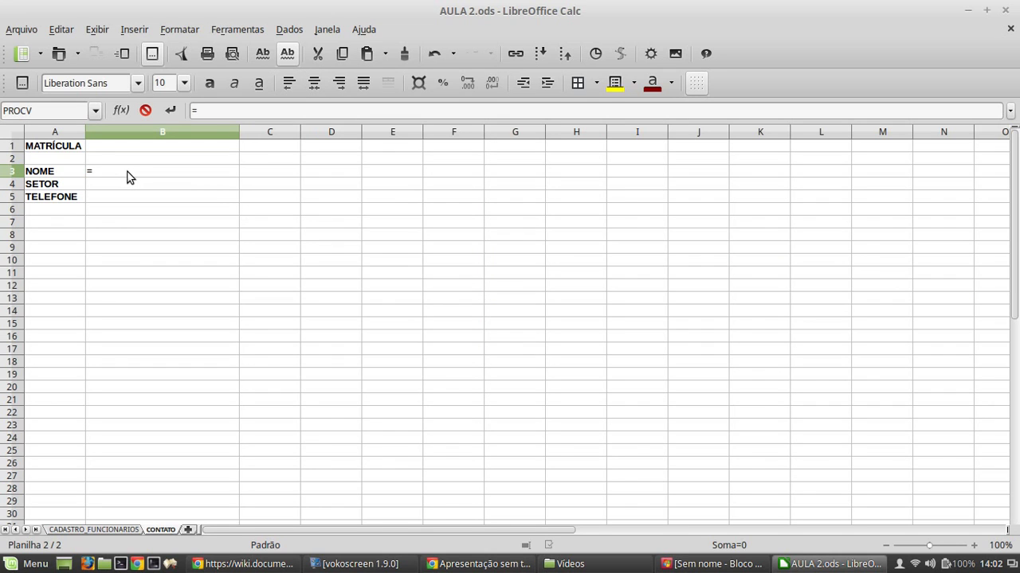
type("pro")
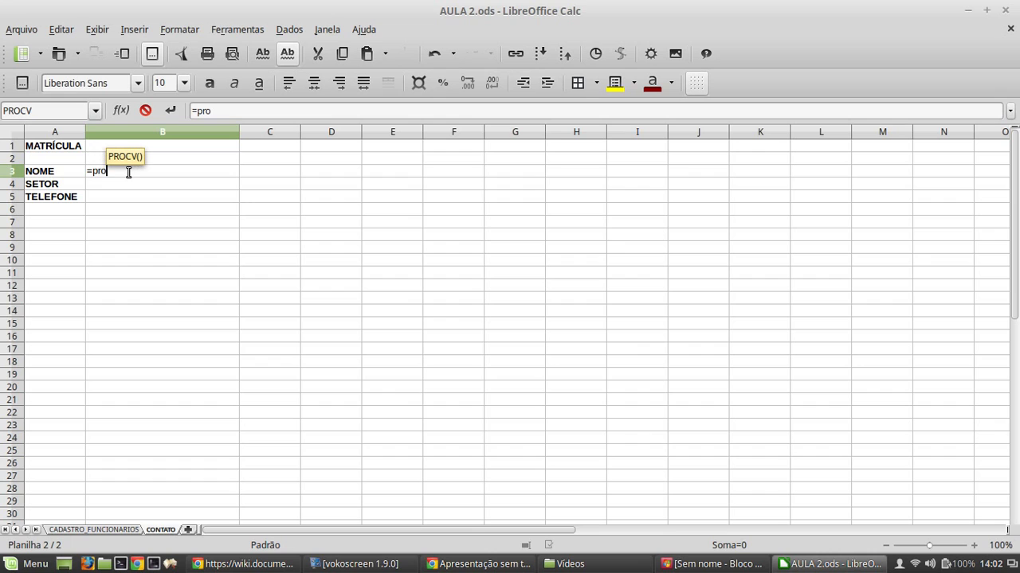
type("cv")
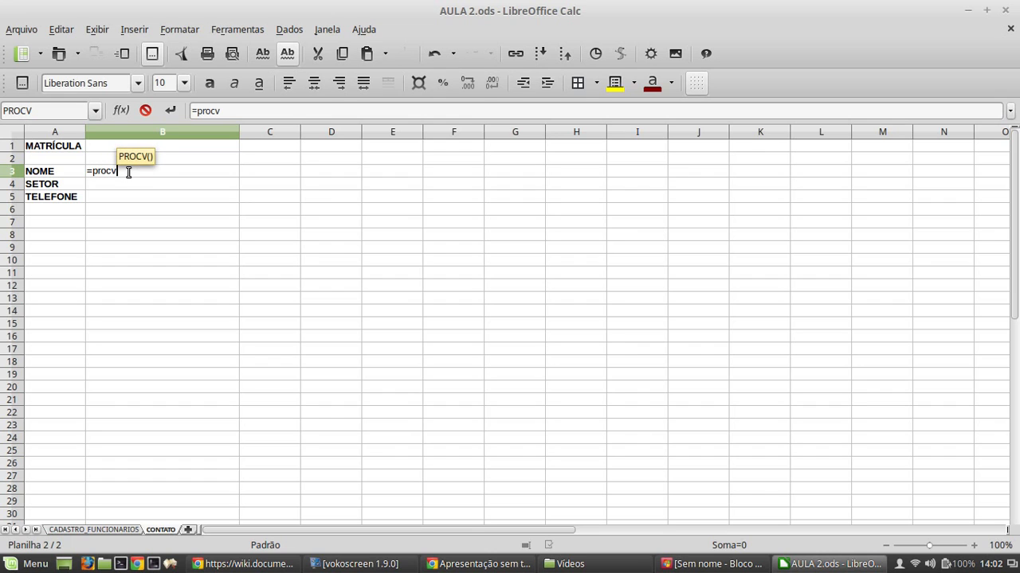
type("(")
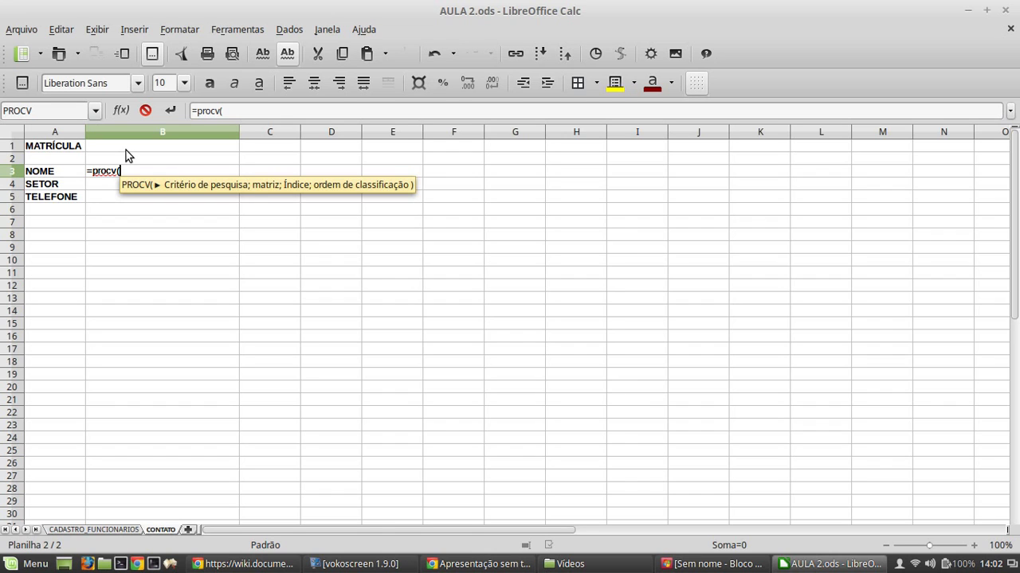
left_click(126, 150)
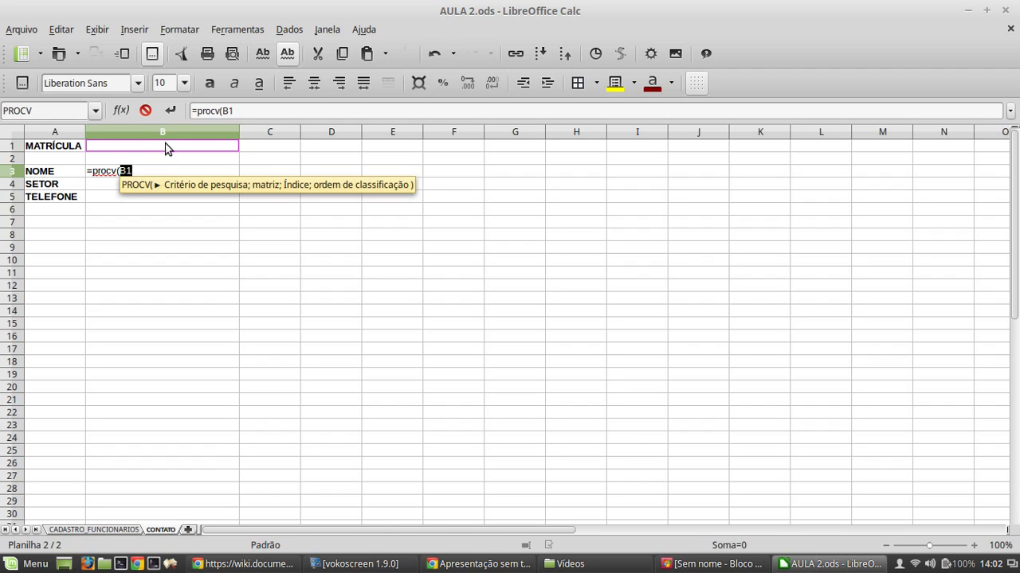
left_click(166, 171)
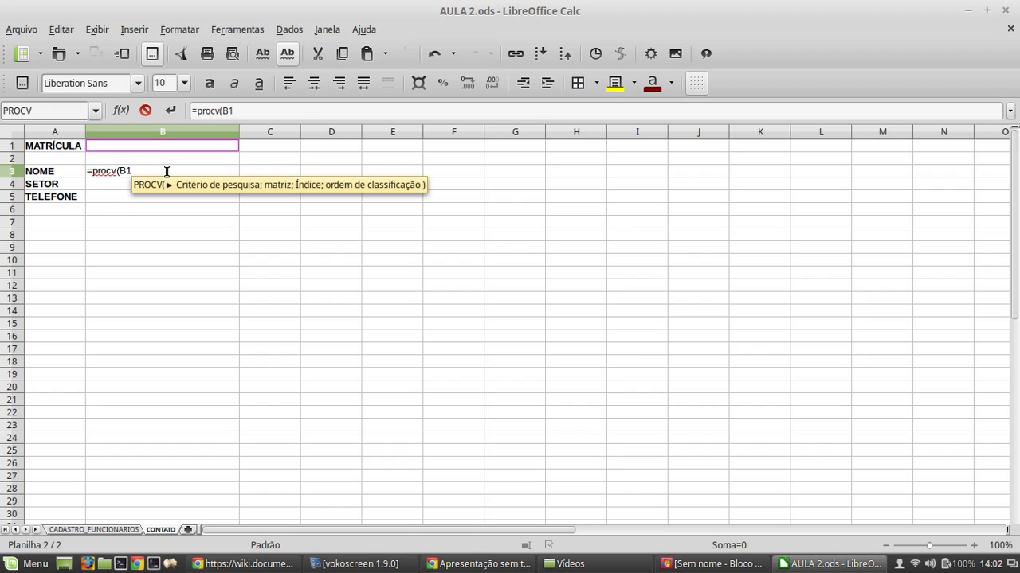
type(";")
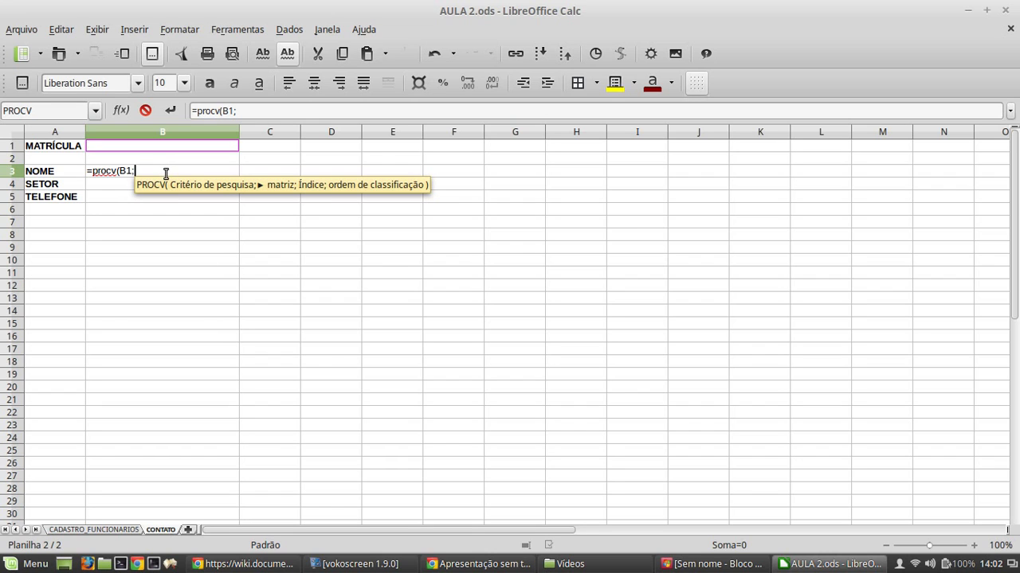
Add the employee records CADASTRO_FUNCIONARIOS.A3:H17 as the PROCV formula's lookup matrix
left_click(108, 530)
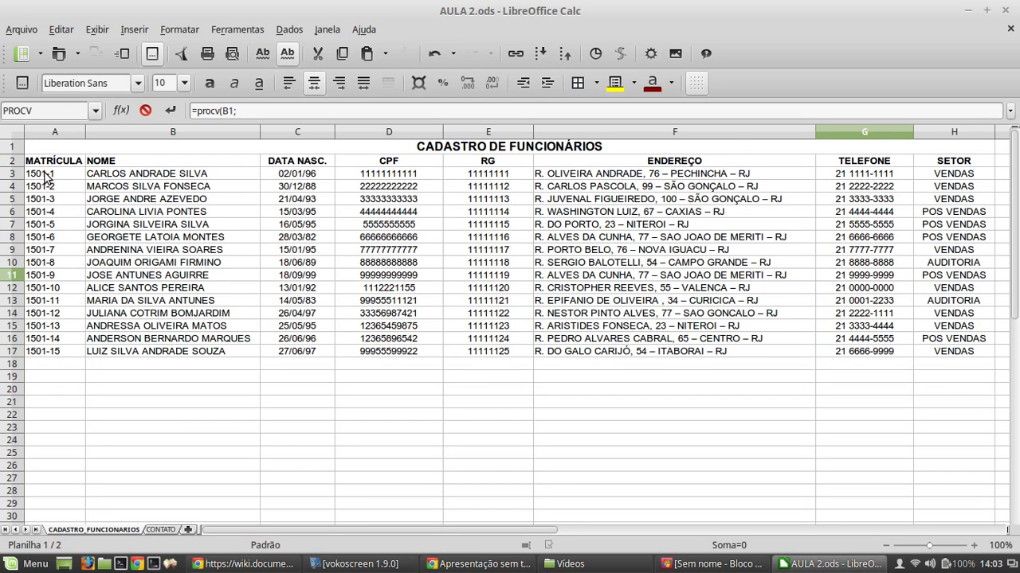
left_click_drag(46, 175, 960, 360)
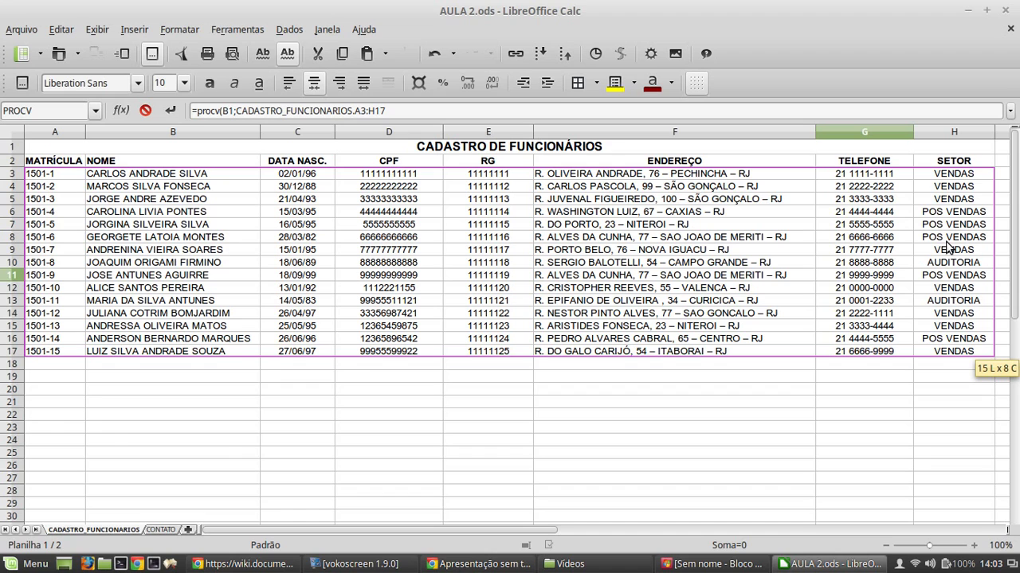
left_click(163, 530)
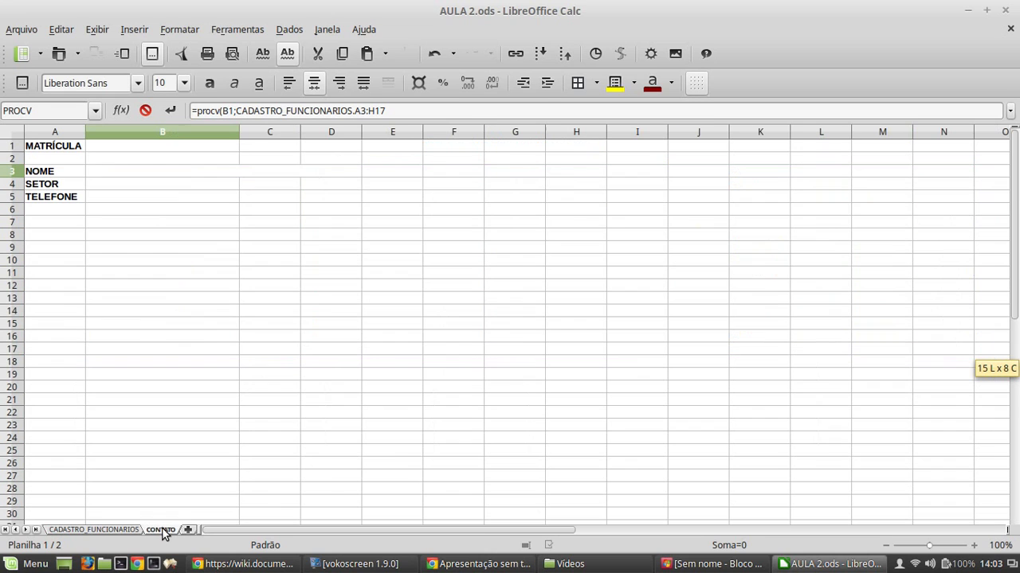
left_click(407, 111)
type(";")
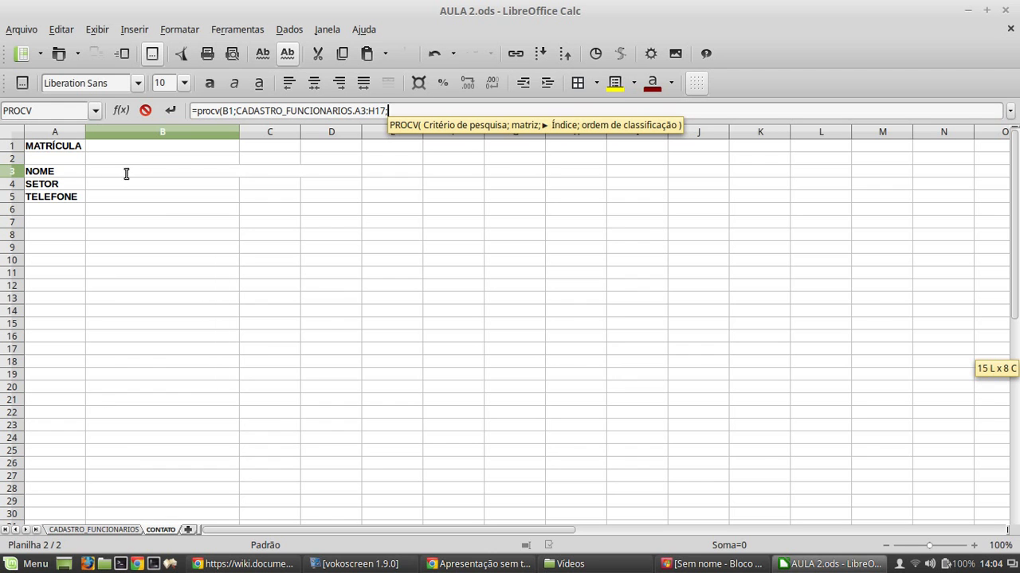
Complete the NOME formula with column index 2 and FALSO for the sort order
left_click(112, 527)
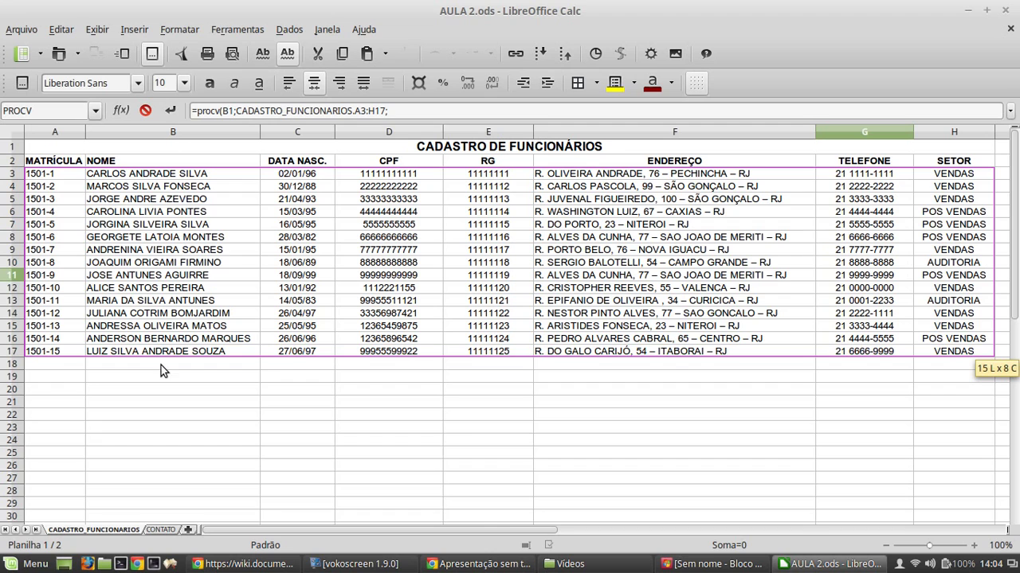
left_click(160, 530)
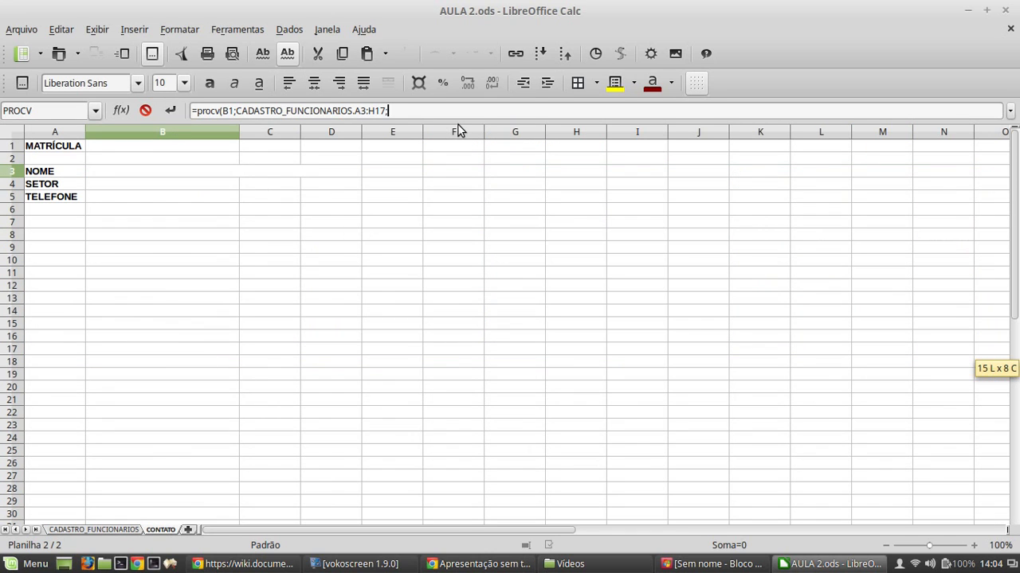
type("2")
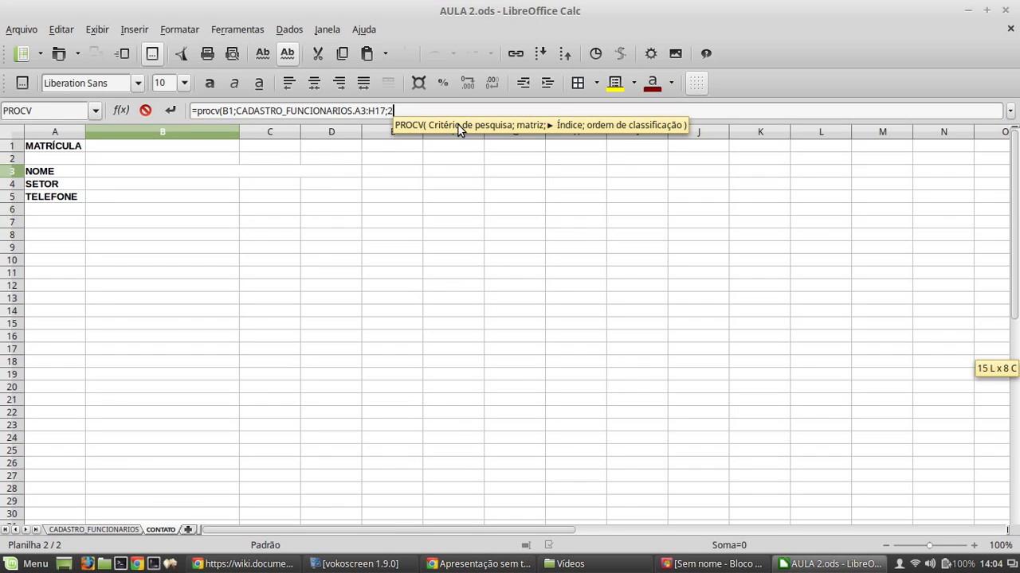
type(";")
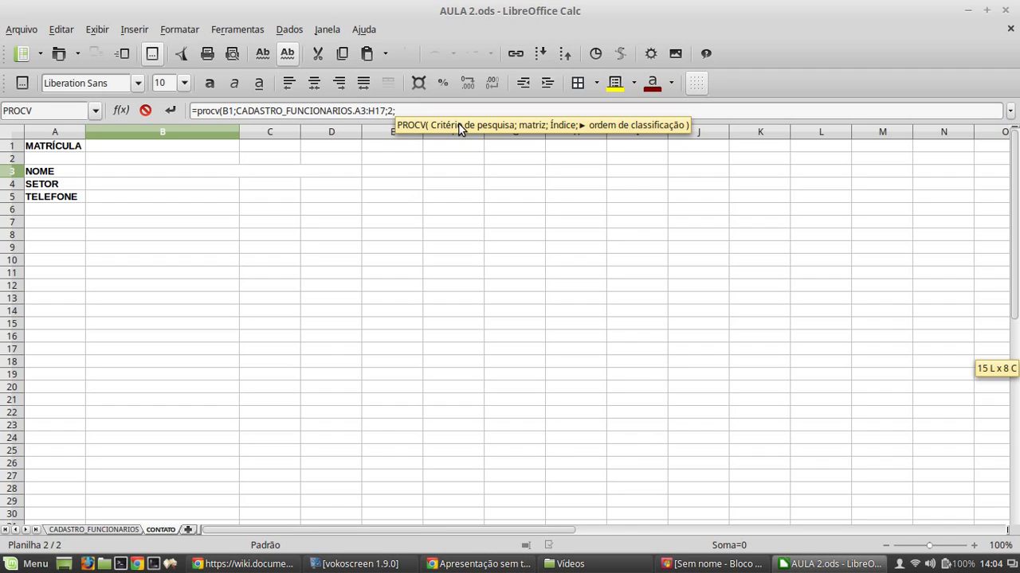
type("FALSO")
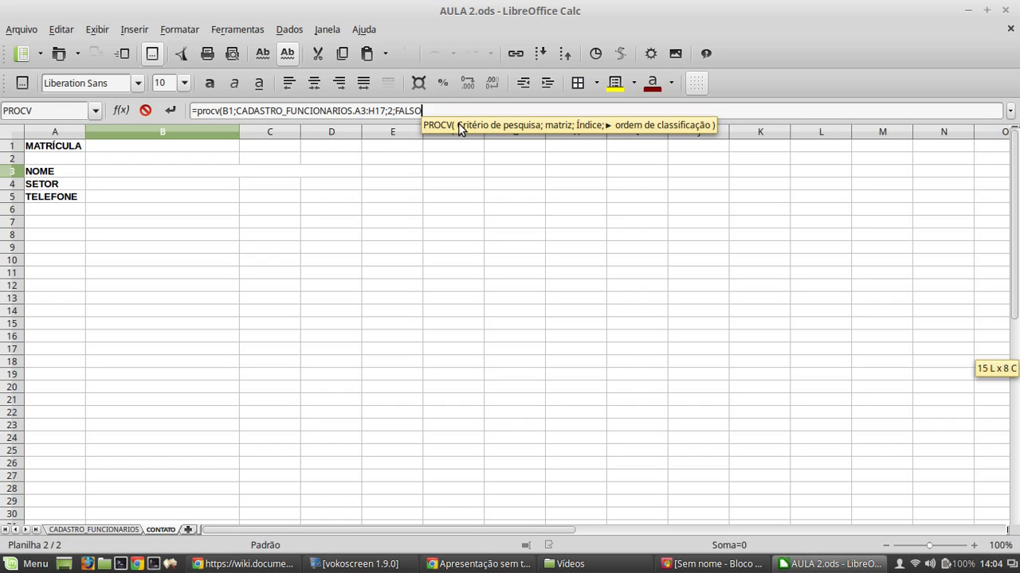
type(")")
key("Return")
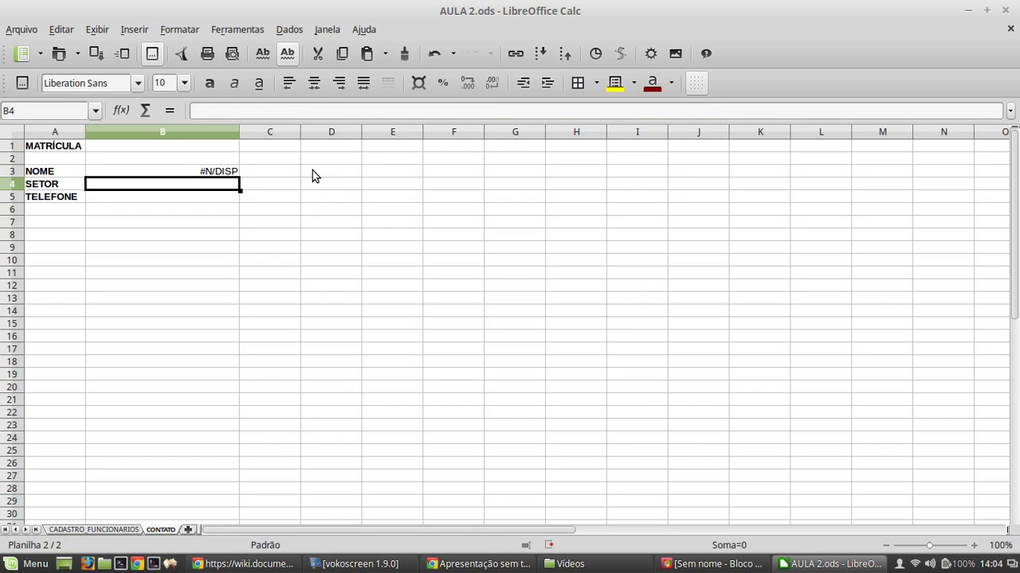
Test the NOME lookup by entering an existing employee's registration number in the MATRÍCULA cell B1 of the CONTATO sheet
left_click(206, 172)
left_click(182, 151)
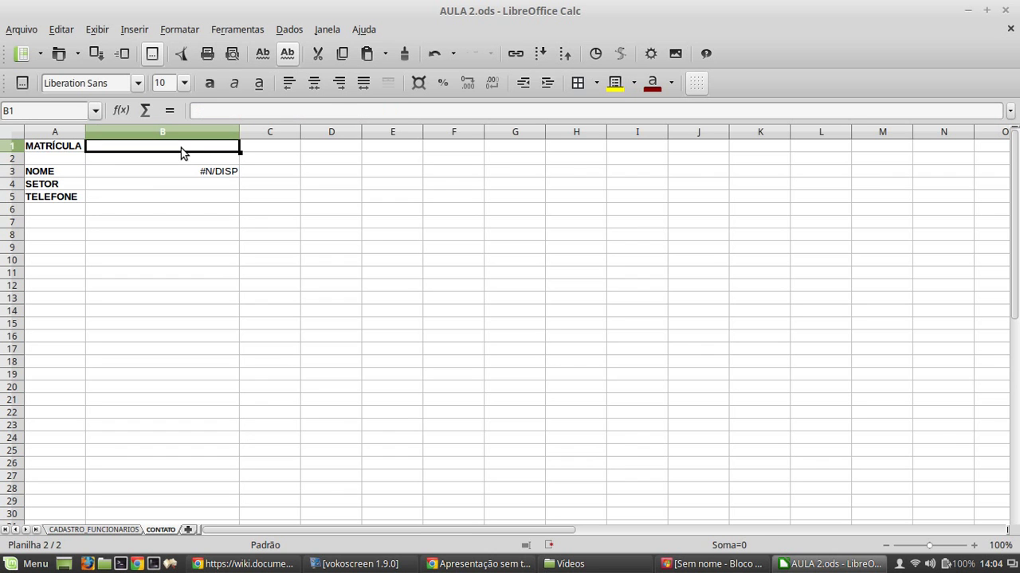
left_click(207, 175)
left_click(131, 532)
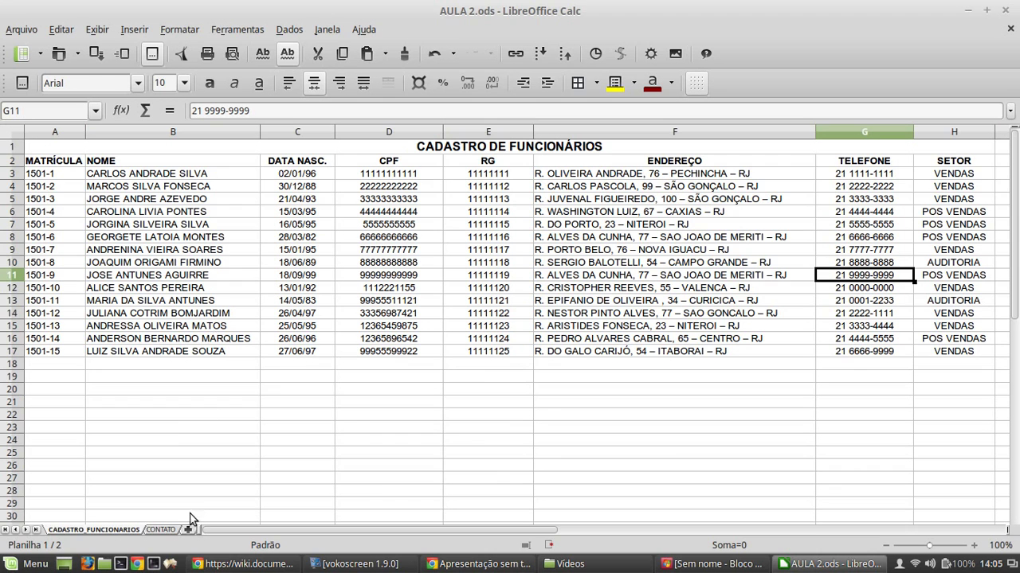
left_click(167, 531)
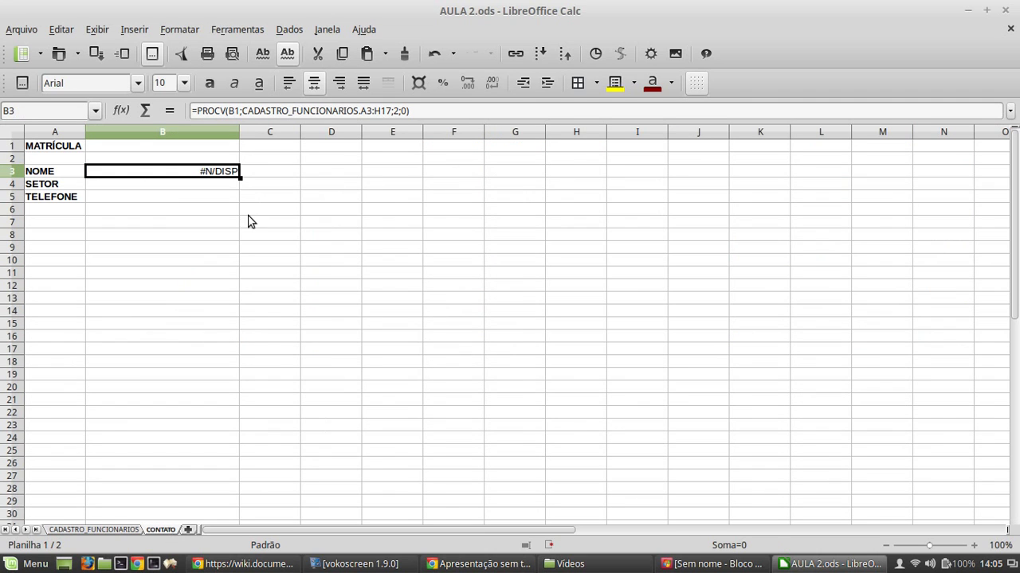
left_click(133, 151)
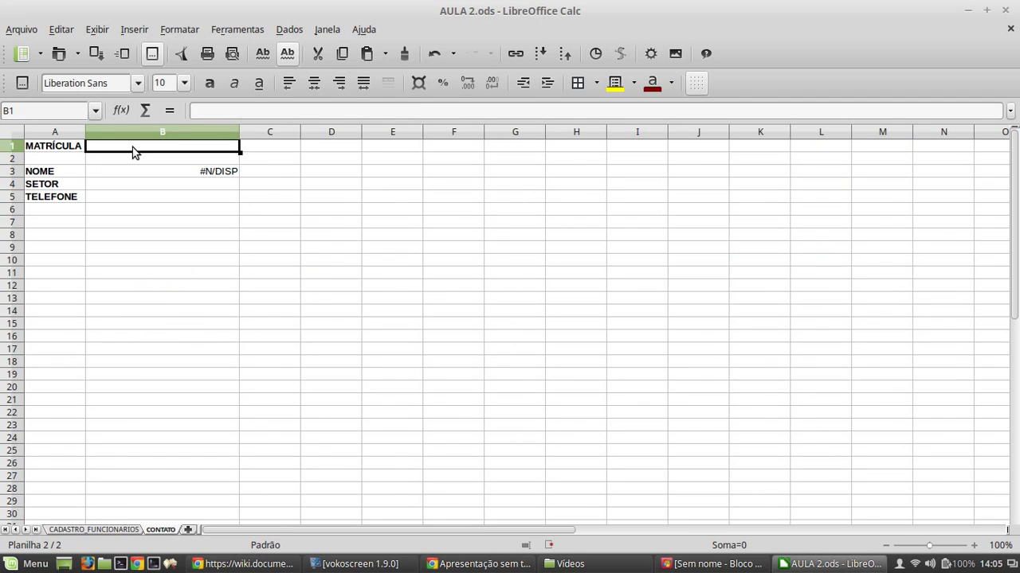
type("1501")
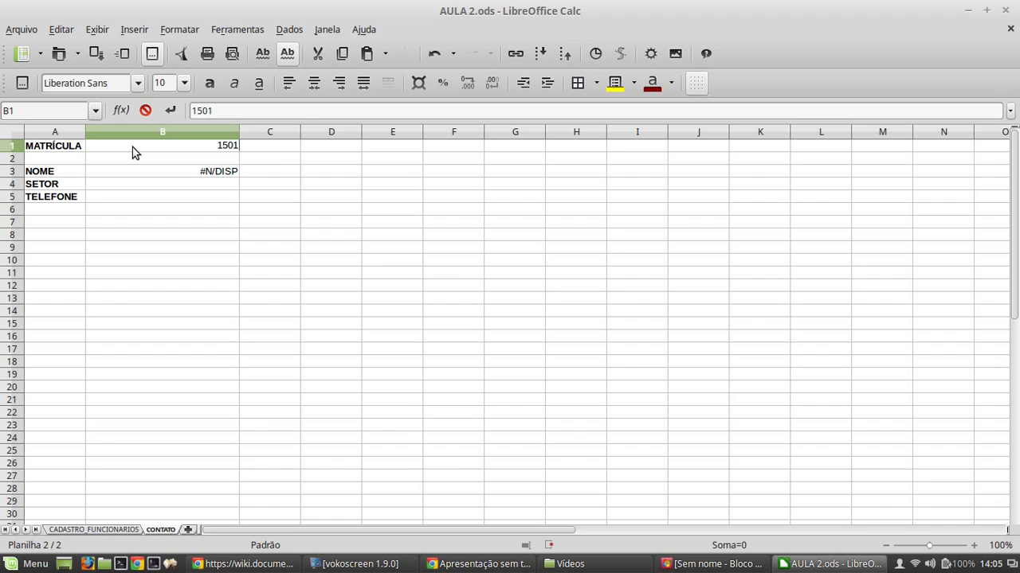
type("-13")
key("Return")
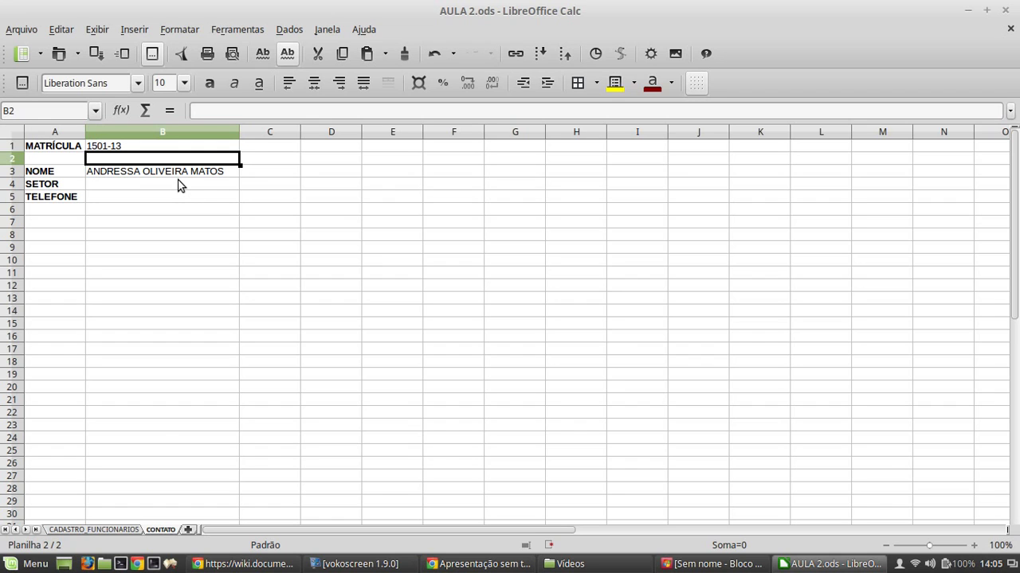
Copy the PROCV formula from the NOME cell B3 into the SETOR cell B4 of the CONTATO sheet
left_click(130, 198)
left_click(134, 188)
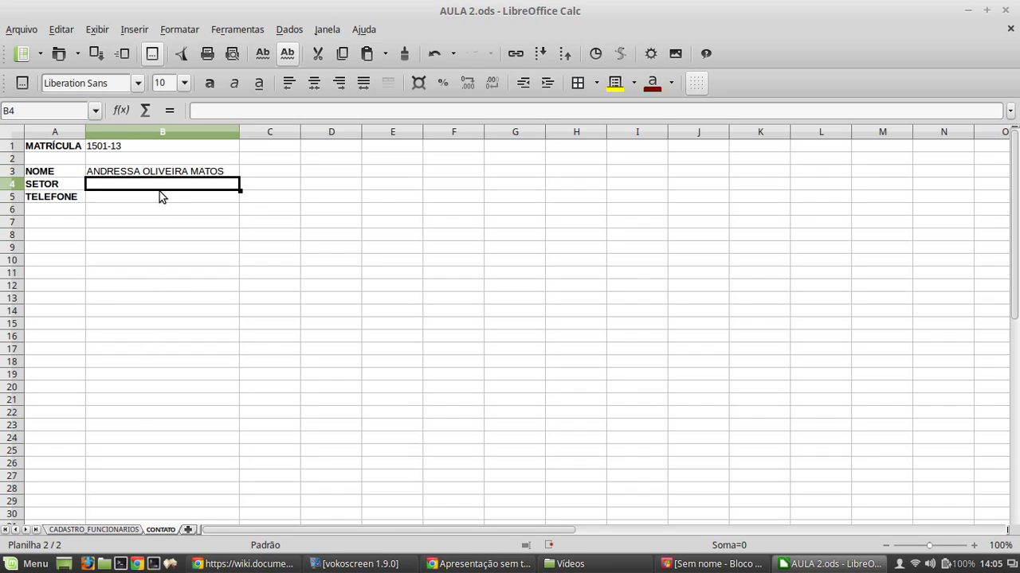
left_click(157, 199)
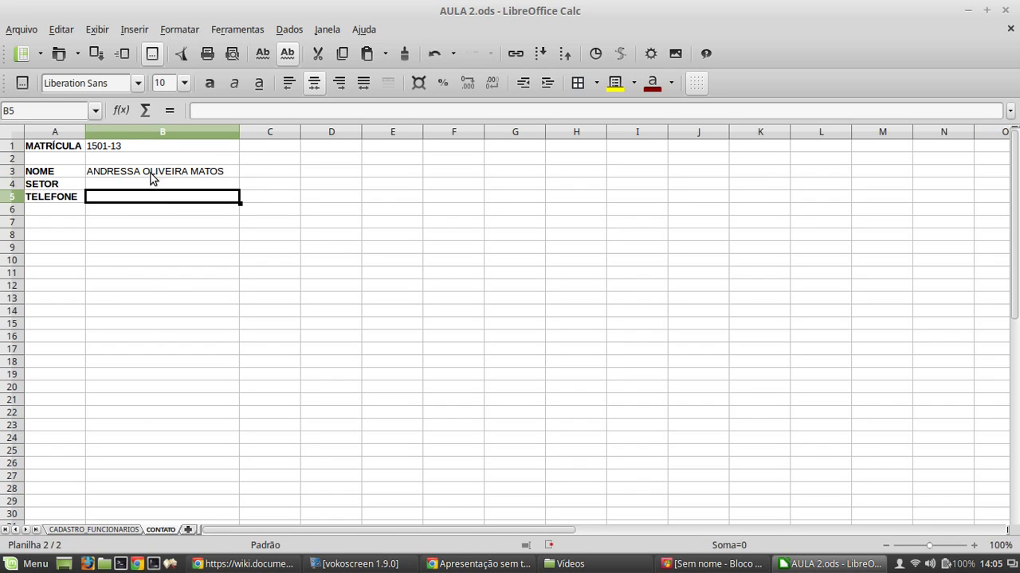
left_click(152, 176)
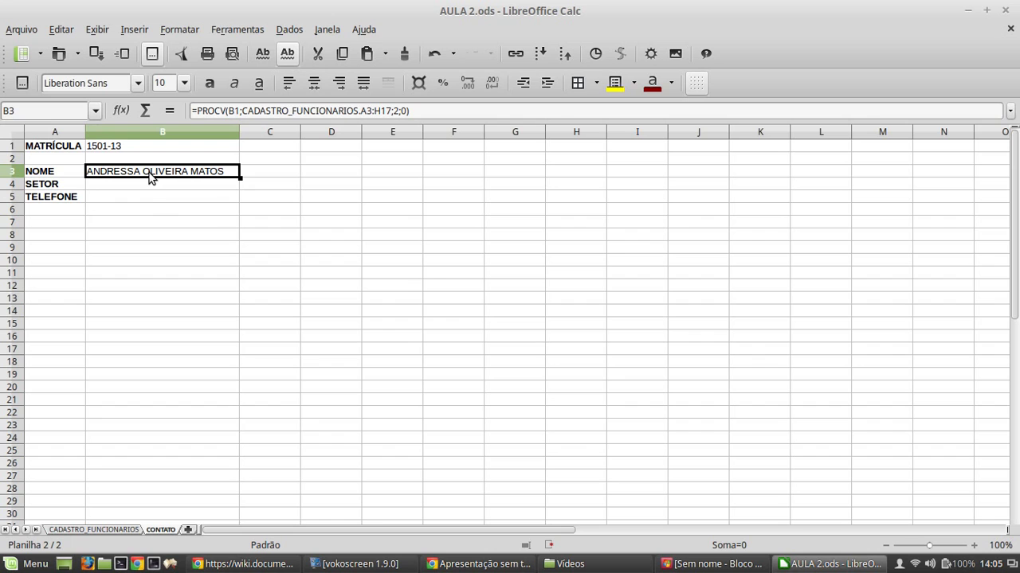
key("ctrl+c")
left_click(145, 188)
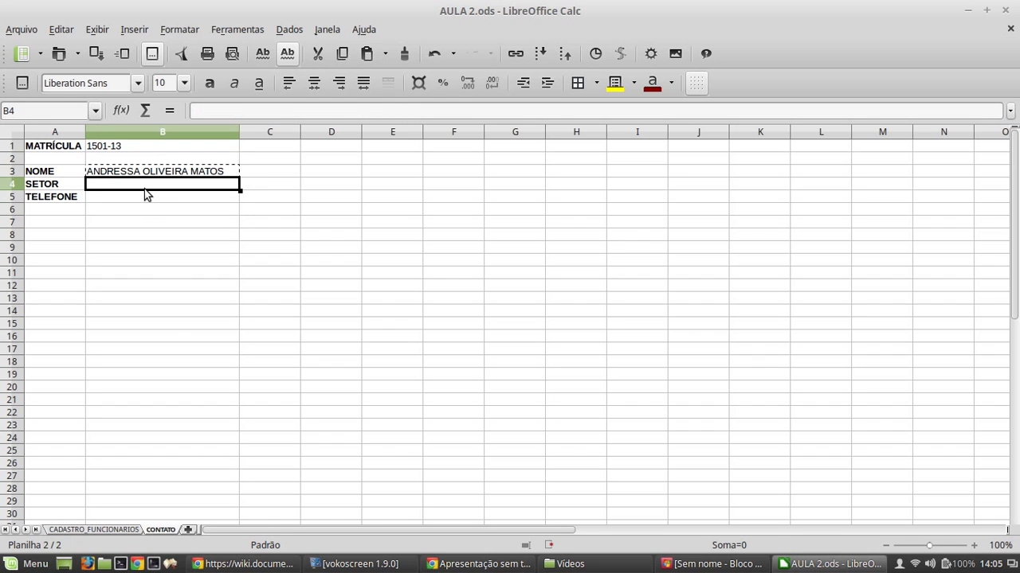
key("ctrl+v")
left_click(161, 198)
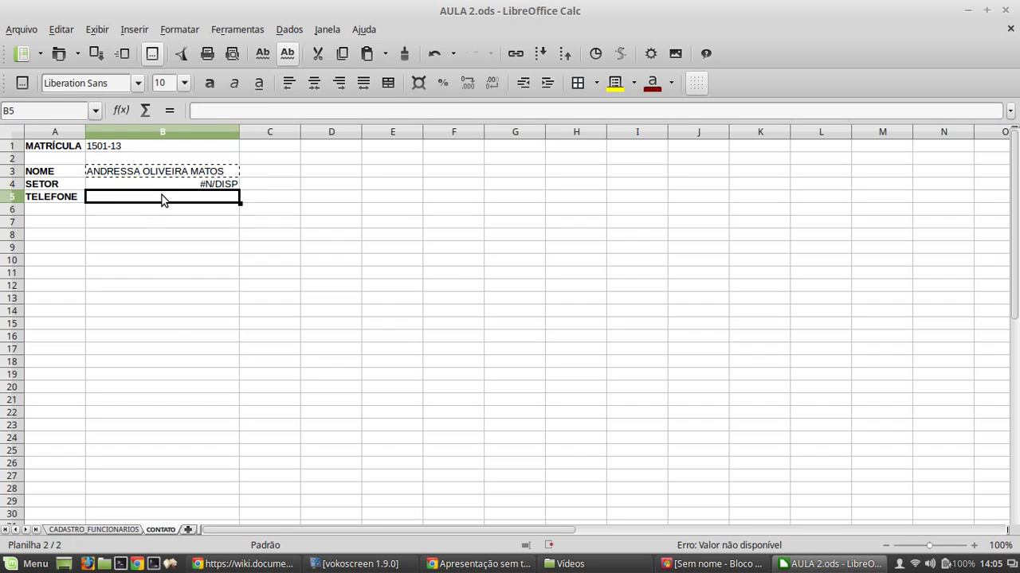
Set the search criterion of the SETOR formula in B4 to B1
left_click(165, 186)
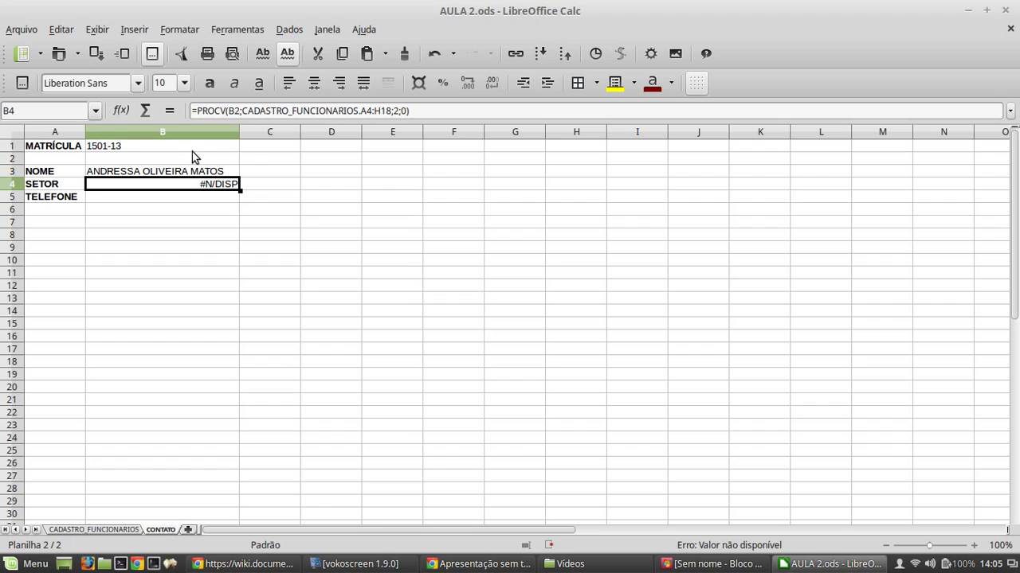
left_click(240, 112)
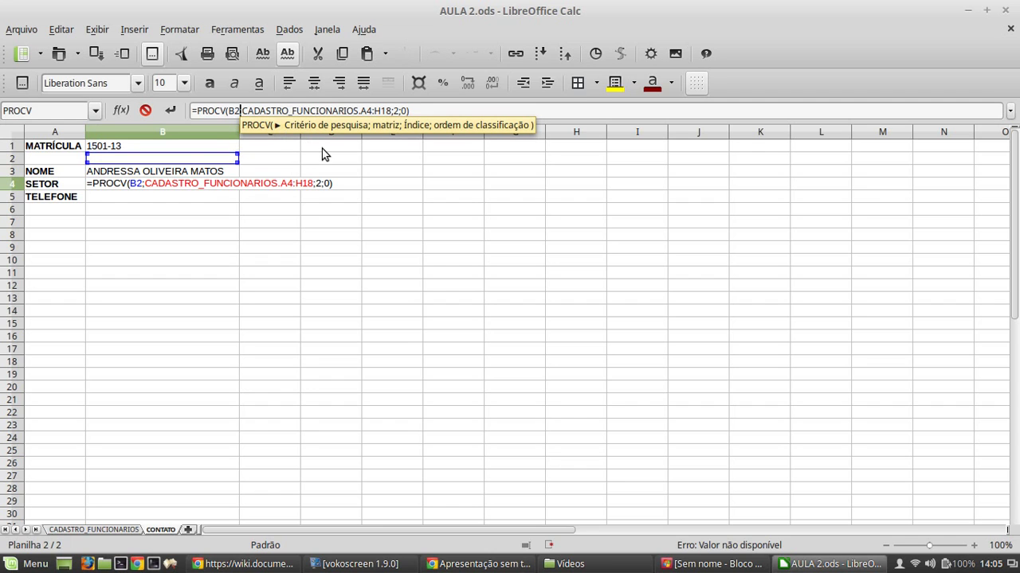
key("BackSpace")
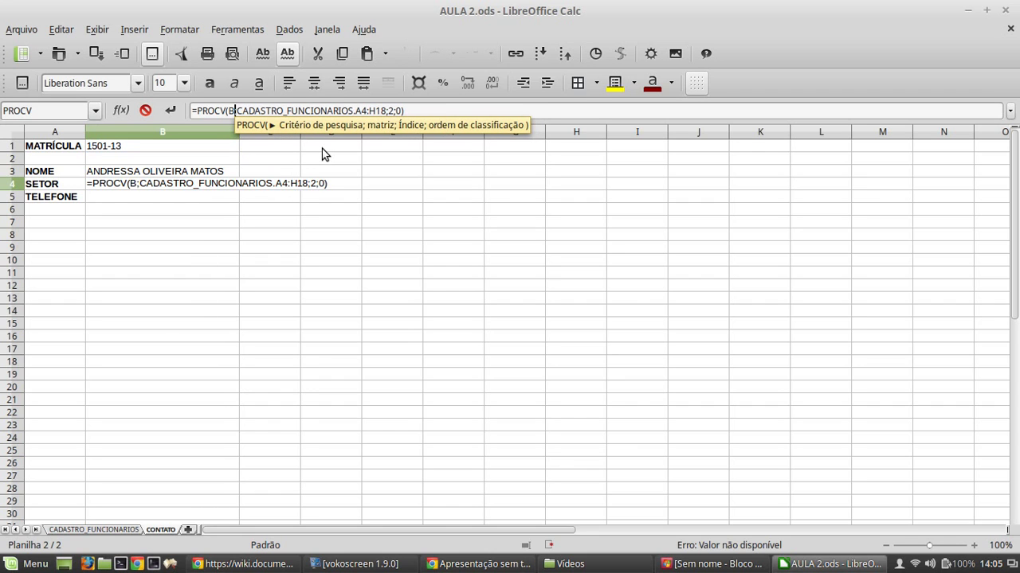
type("1")
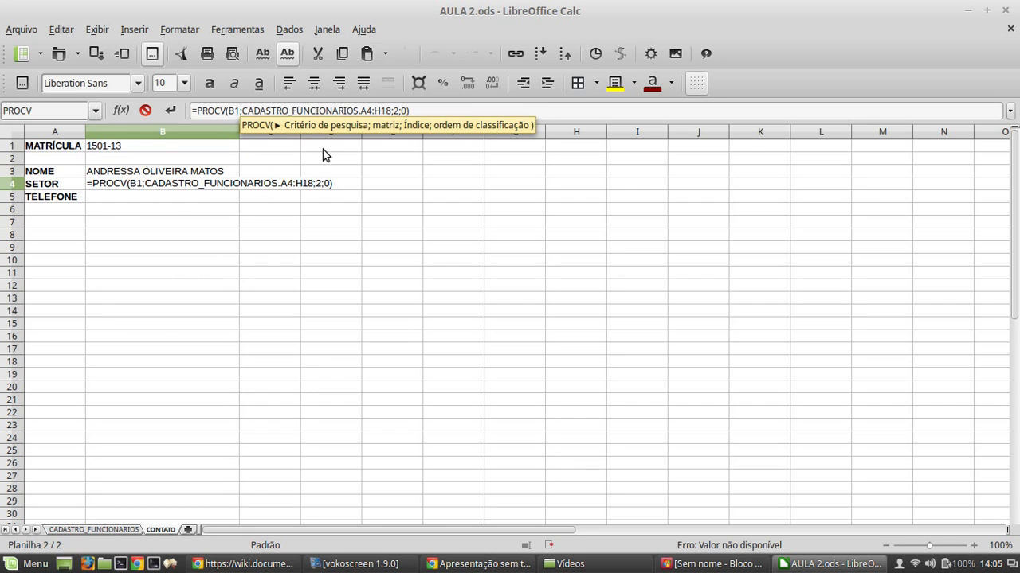
Check the SETOR column's position in CADASTRO_FUNCIONARIOS and set the SETOR formula's column index to 8
left_click(104, 528)
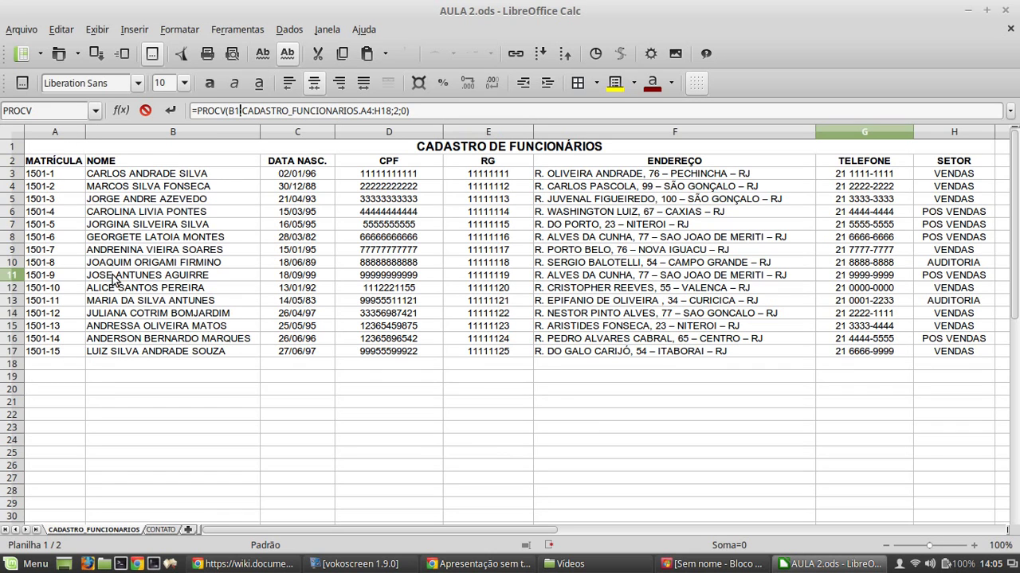
type(";")
left_click(161, 530)
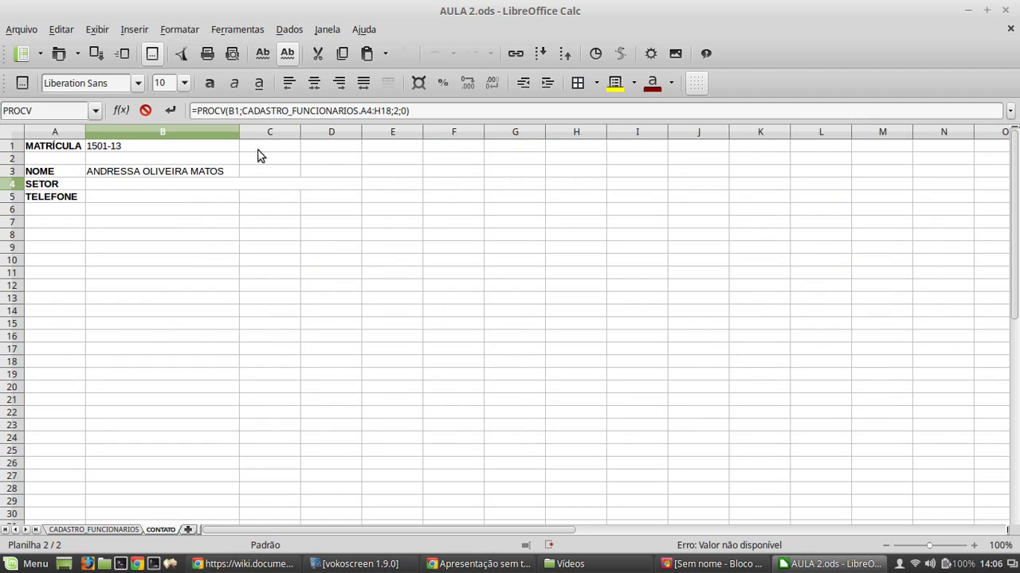
left_click(408, 112)
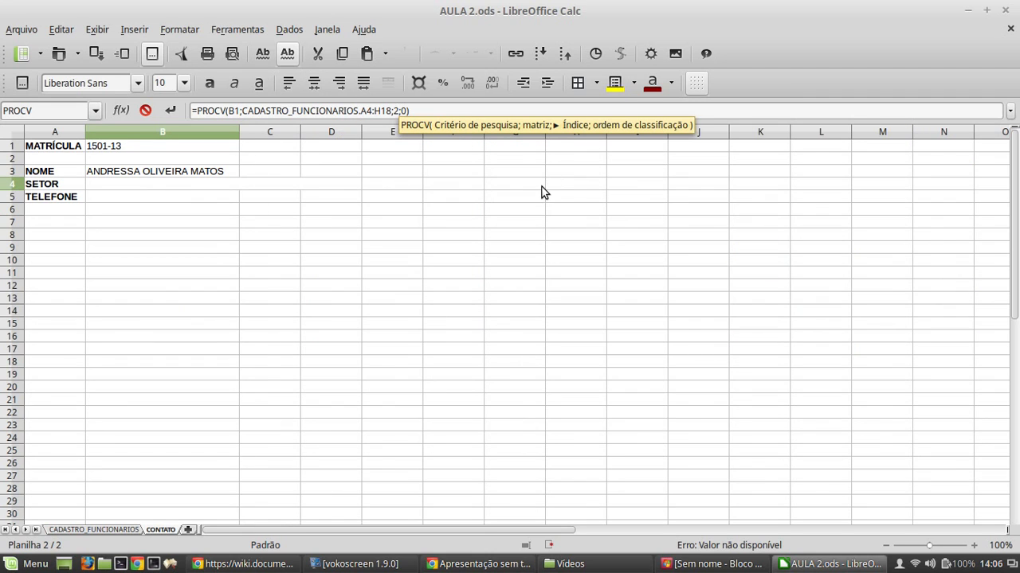
key("BackSpace")
type("8")
key("Return")
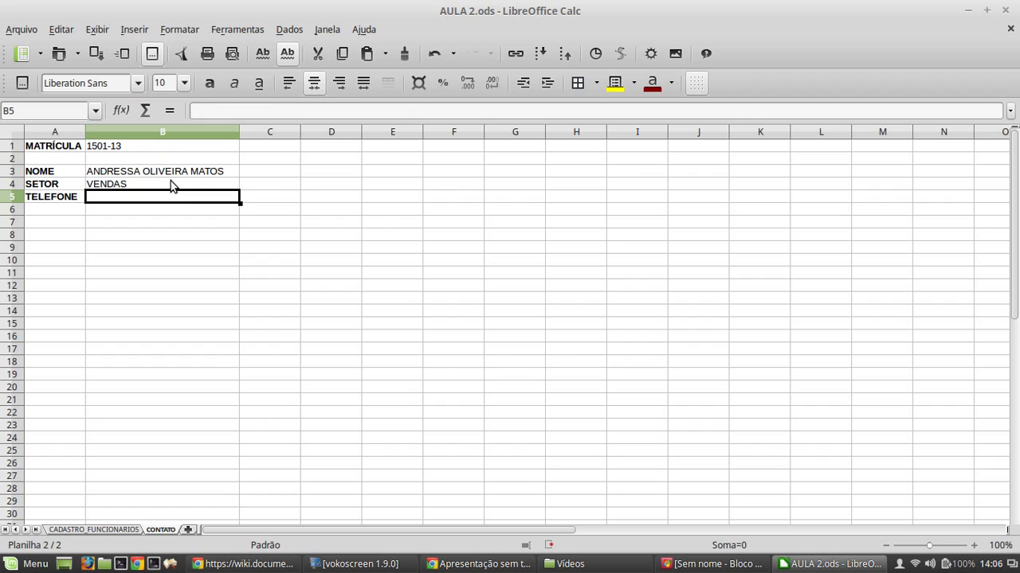
Copy the PROCV formula from the SETOR cell B4 into the TELEFONE cell B5
left_click(171, 183)
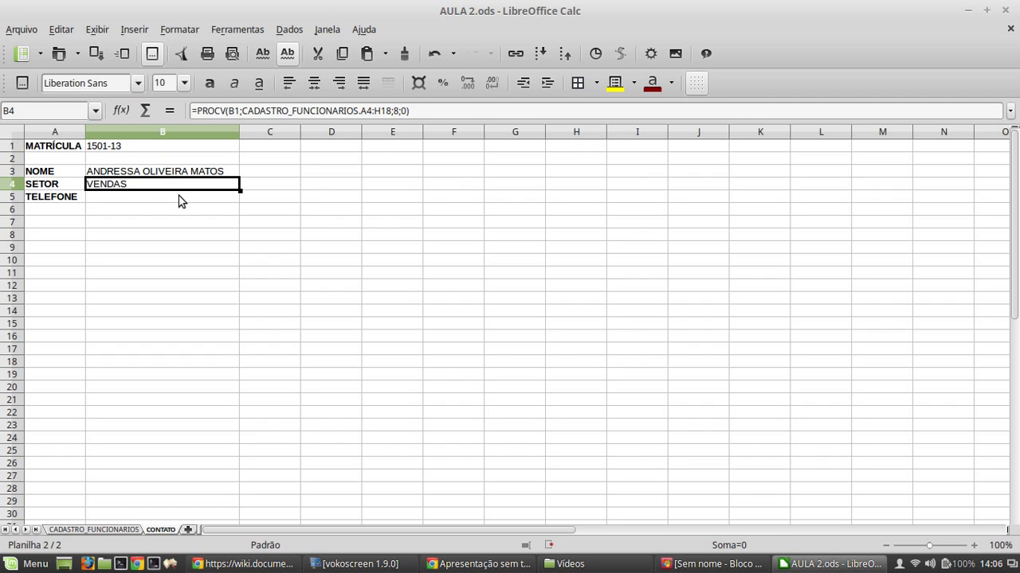
key("ctrl+c")
key("ctrl+v")
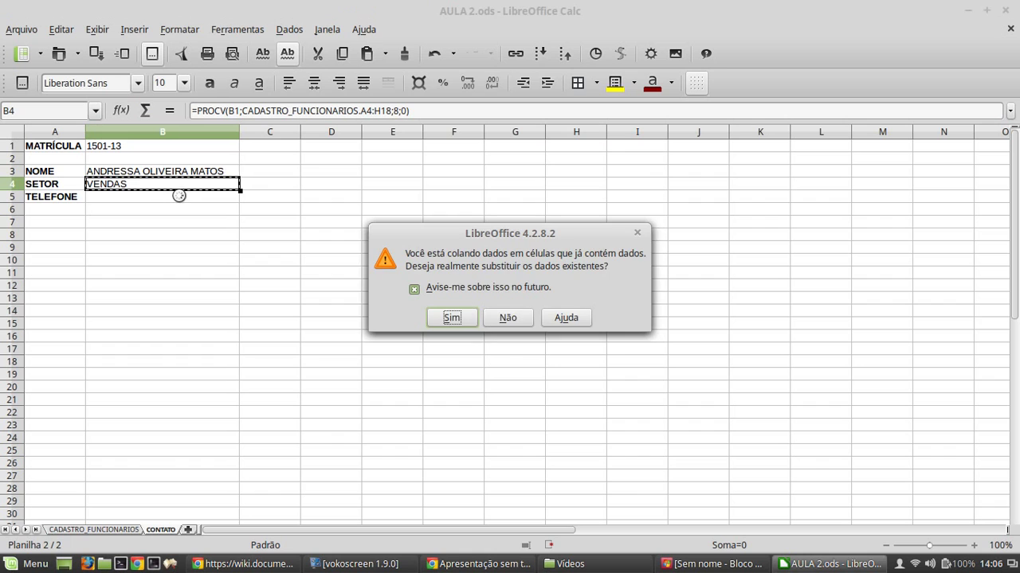
left_click(522, 318)
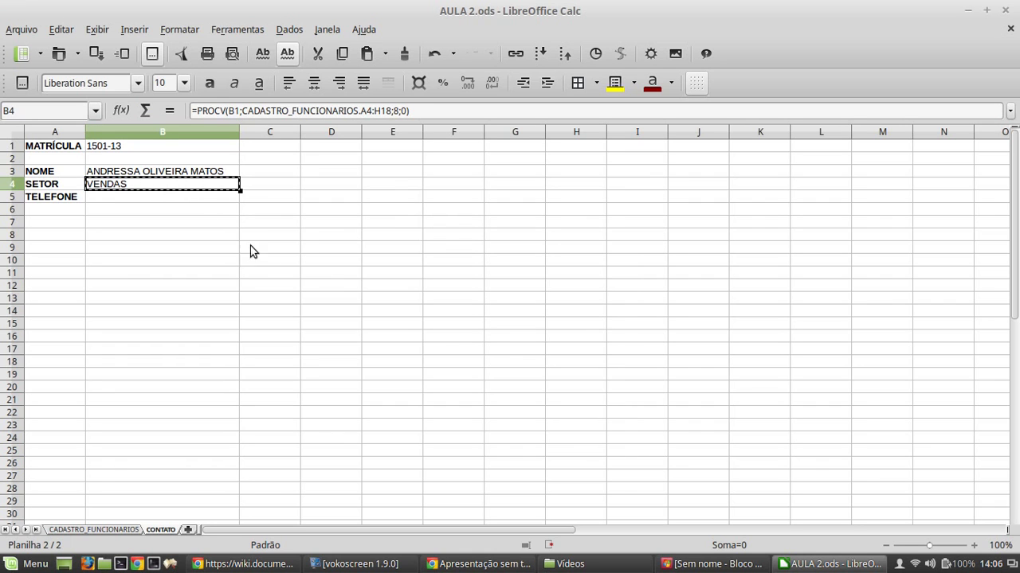
left_click(191, 201)
key("ctrl+v")
left_click(196, 246)
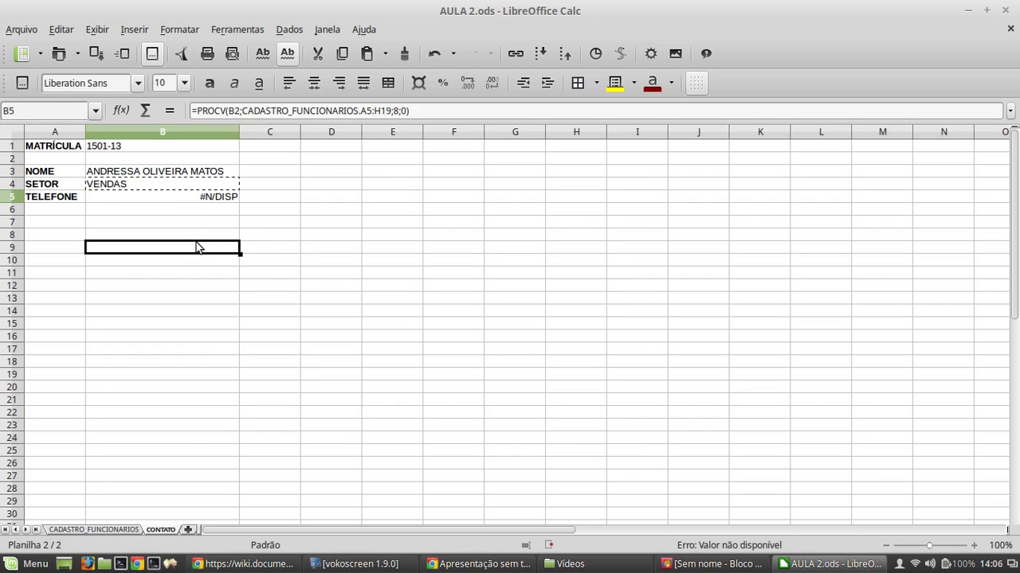
Set the search criterion of the TELEFONE formula in B5 to B1
left_click(201, 203)
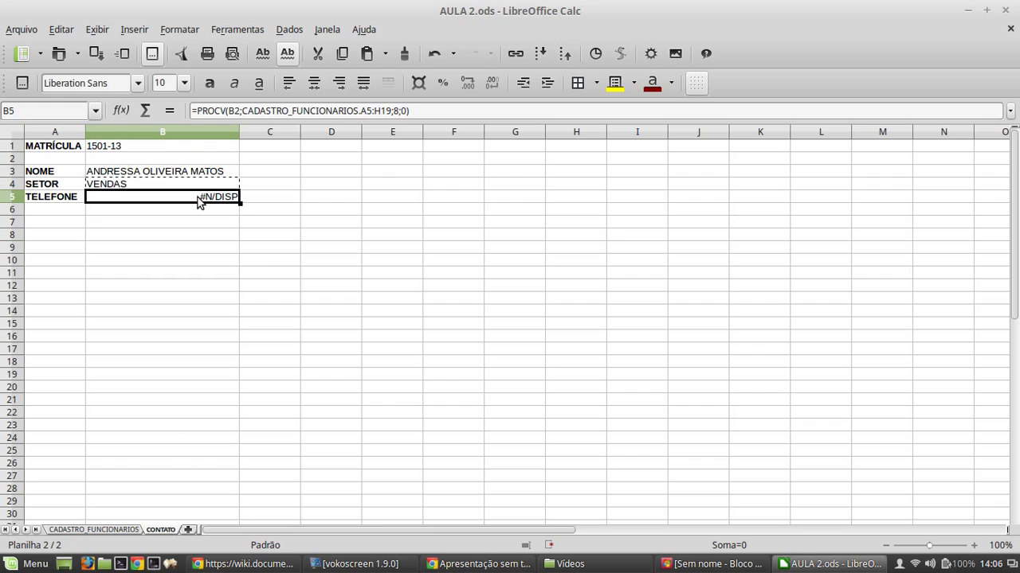
left_click(238, 111)
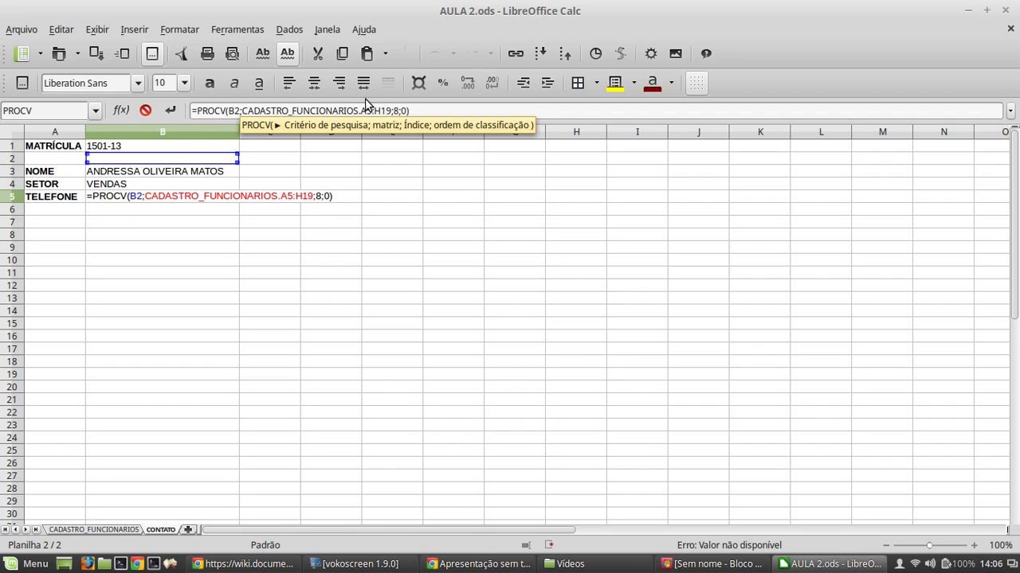
key("BackSpace")
type("1")
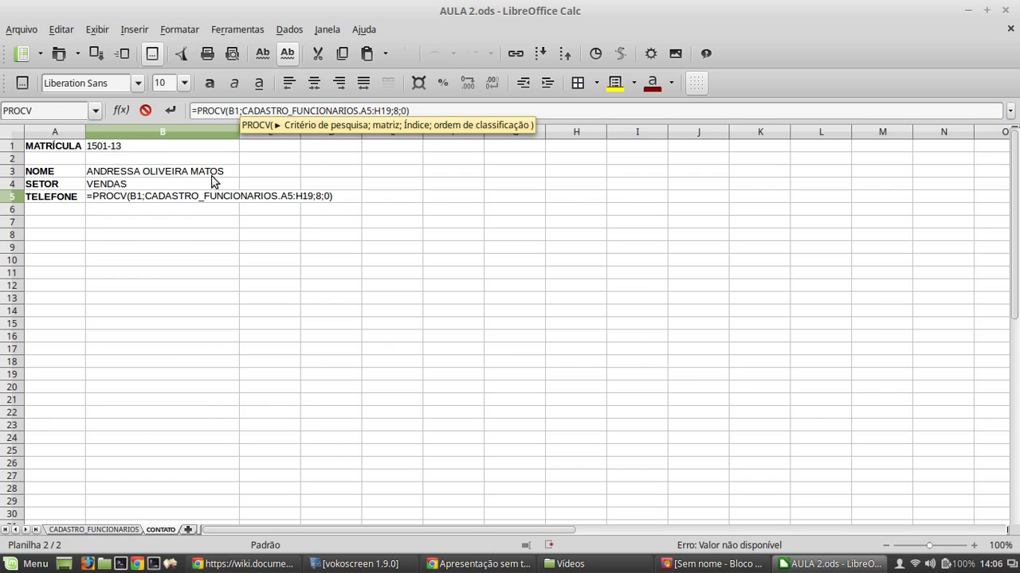
Check the TELEFONE column's position in CADASTRO_FUNCIONARIOS and set the TELEFONE formula's column index to 7
left_click(86, 530)
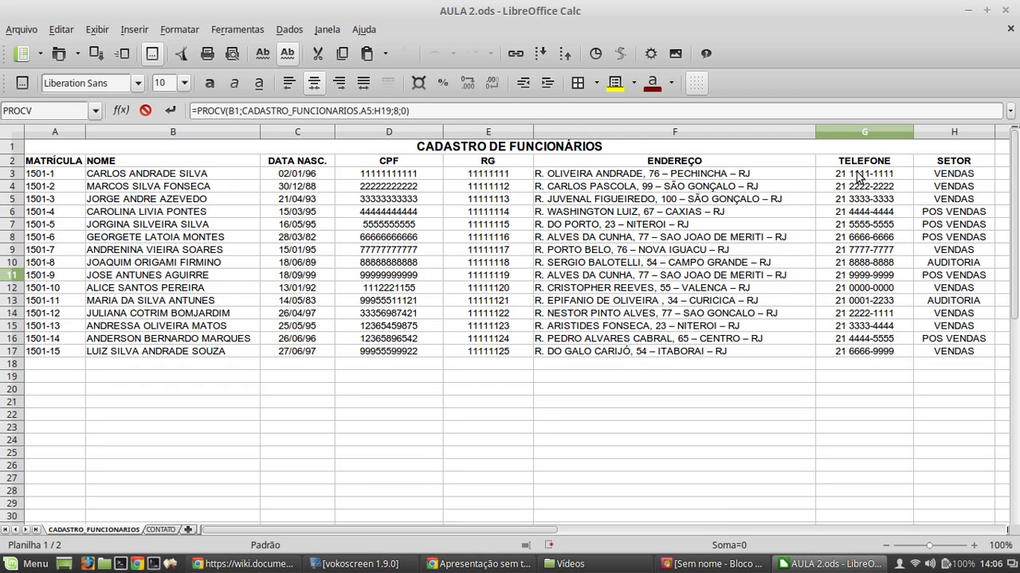
left_click(160, 529)
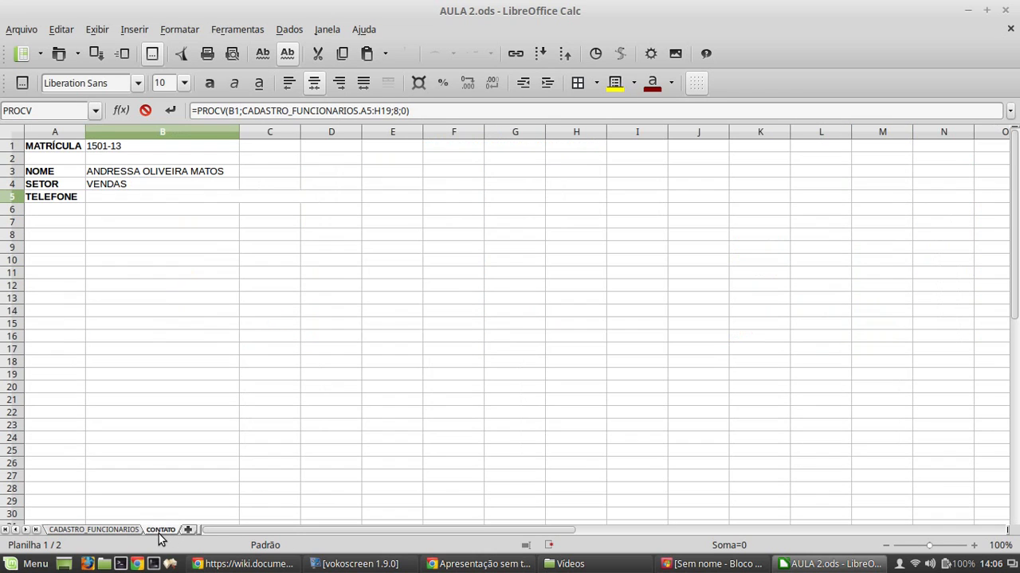
left_click(397, 112)
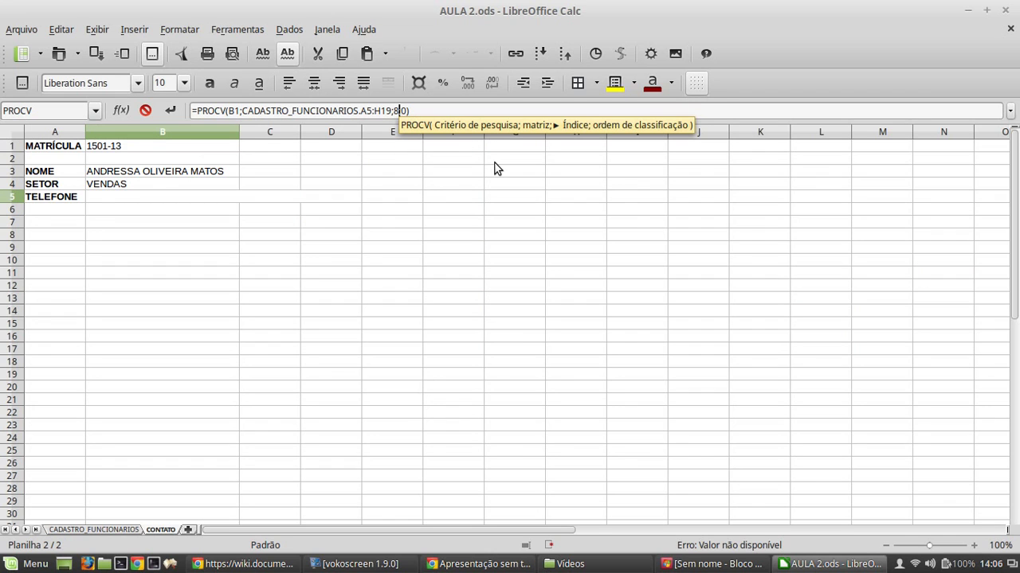
key("BackSpace")
type("7")
key("Return")
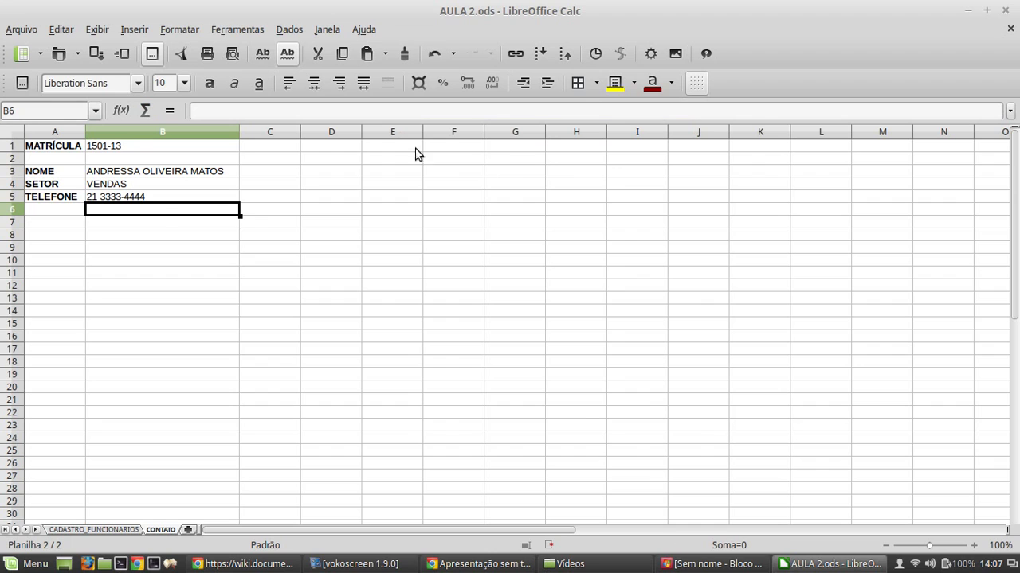
Clear the MATRÍCULA cell B1 and enter a different employee's registration number to test all three lookups
left_click(129, 147)
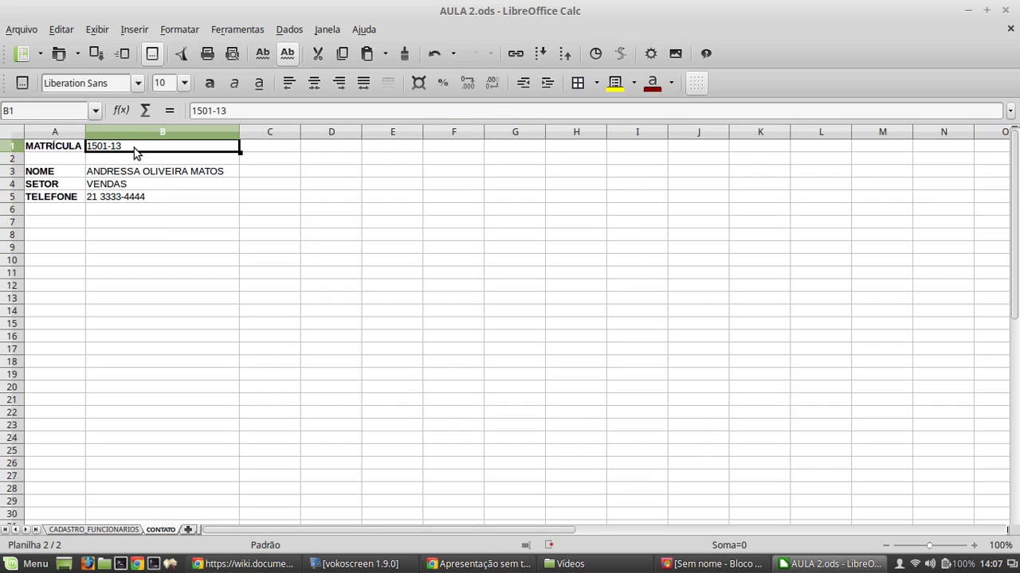
key("Delete")
left_click(139, 162)
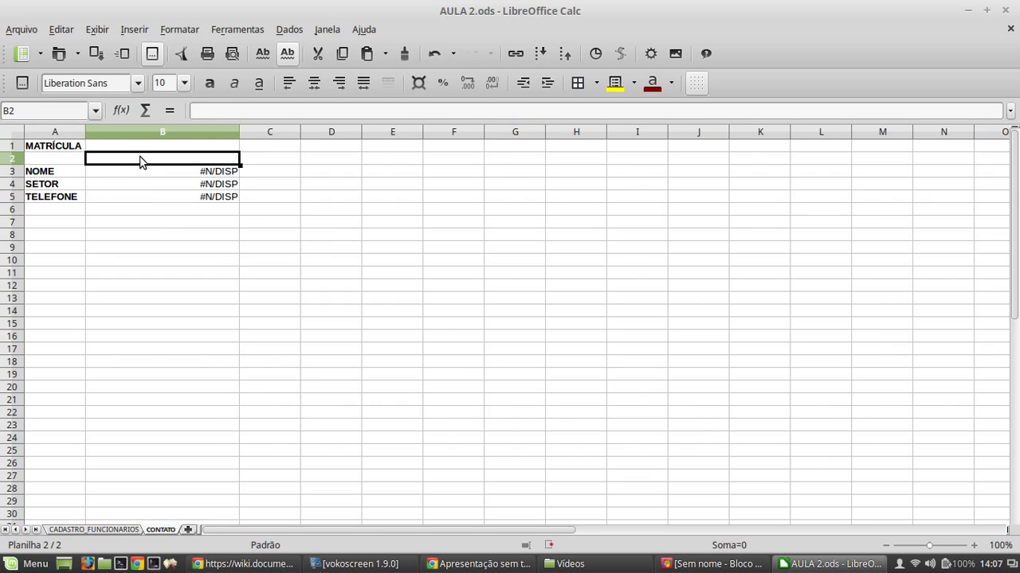
left_click(127, 151)
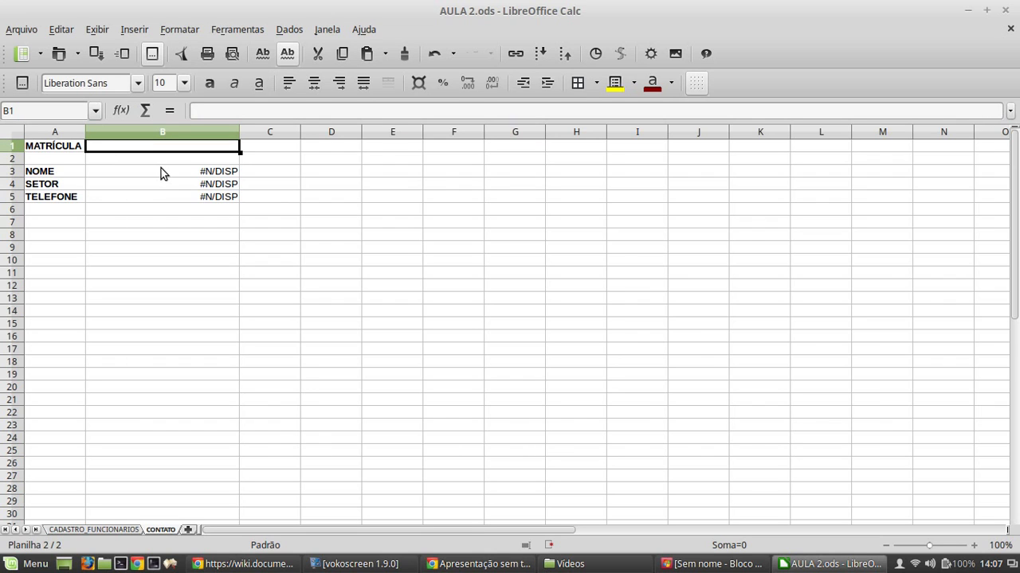
type("1501")
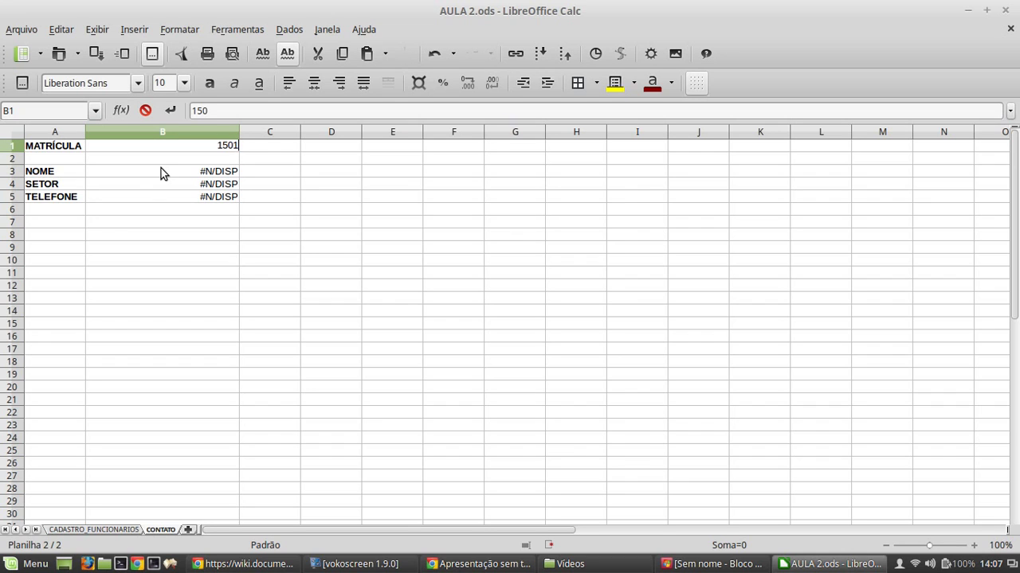
type("-8")
key("Return")
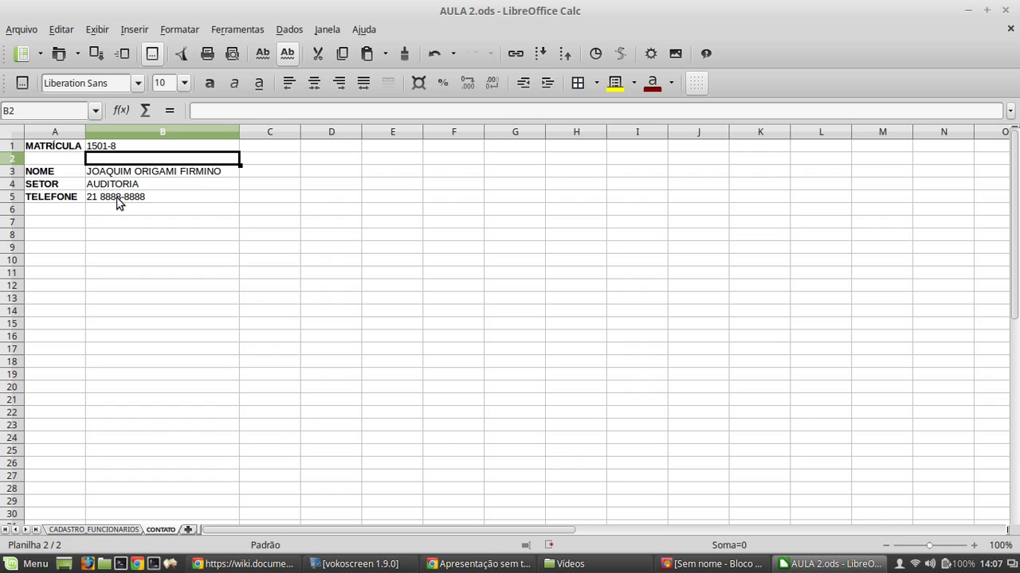
Compare the lookup results with the employee's row in CADASTRO_FUNCIONARIOS, and review the NOME and SETOR formulas on the CONTATO sheet
left_click(108, 530)
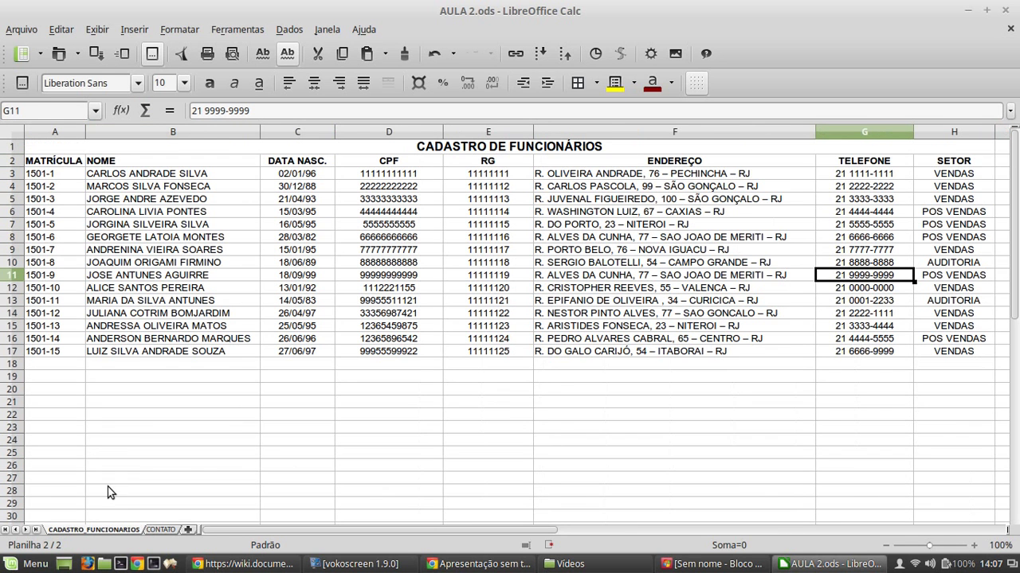
left_click(13, 262)
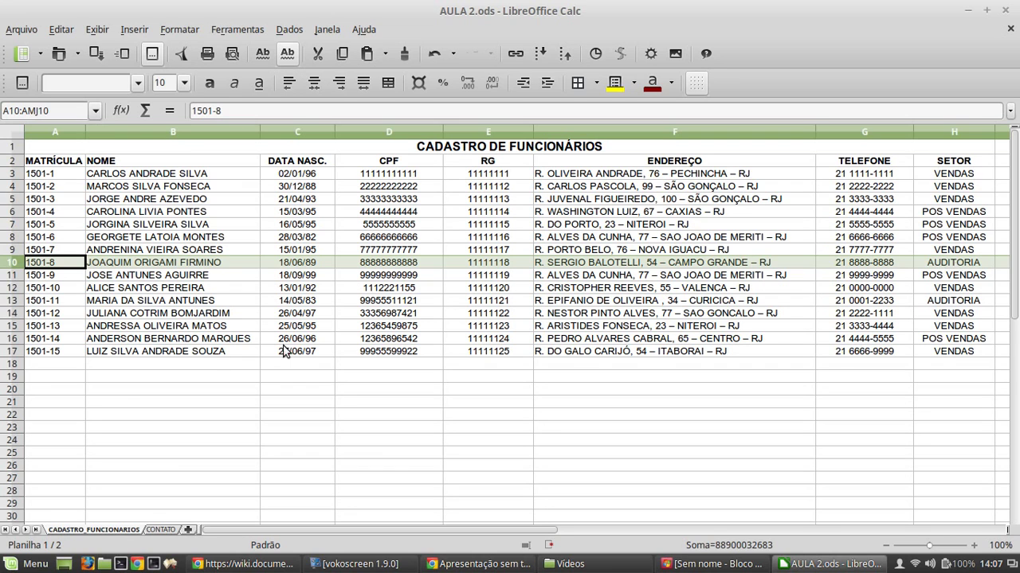
left_click(199, 353)
left_click(134, 391)
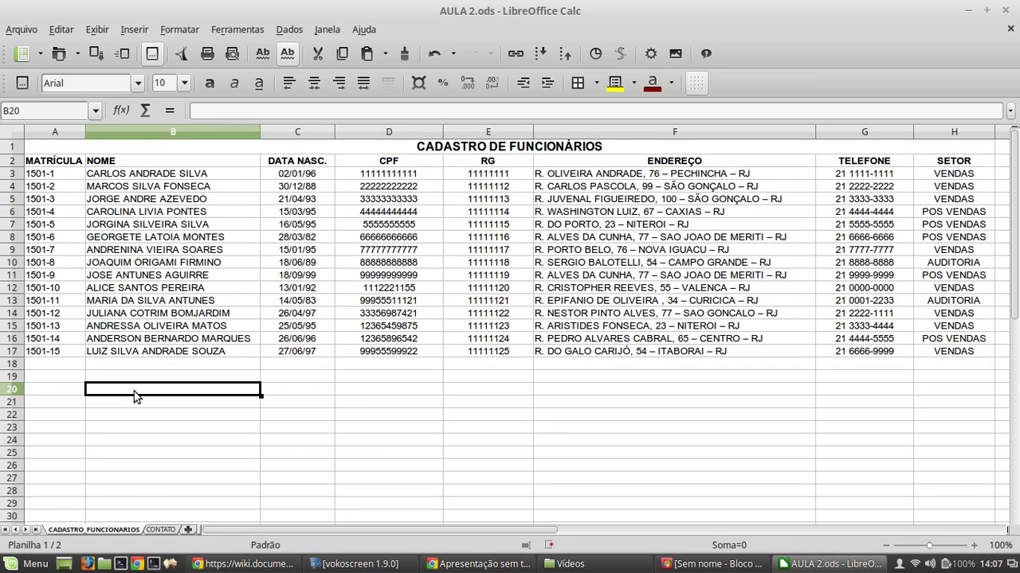
left_click(161, 529)
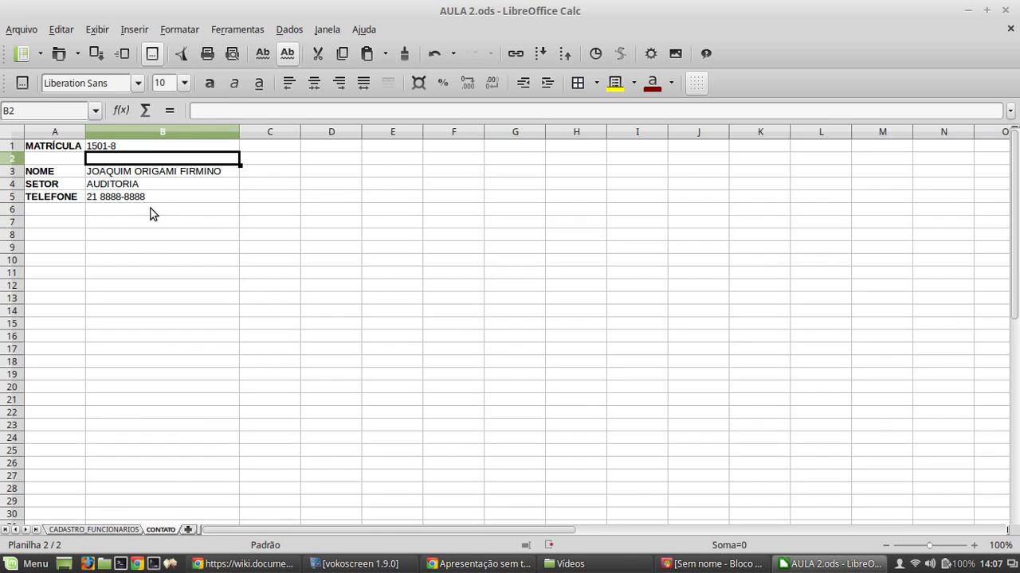
left_click(133, 175)
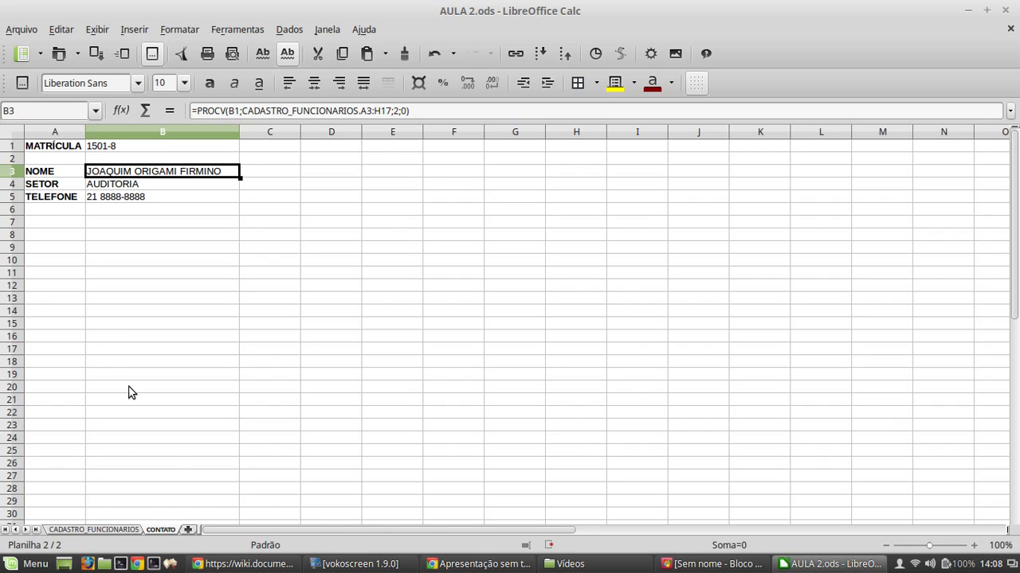
left_click(146, 186)
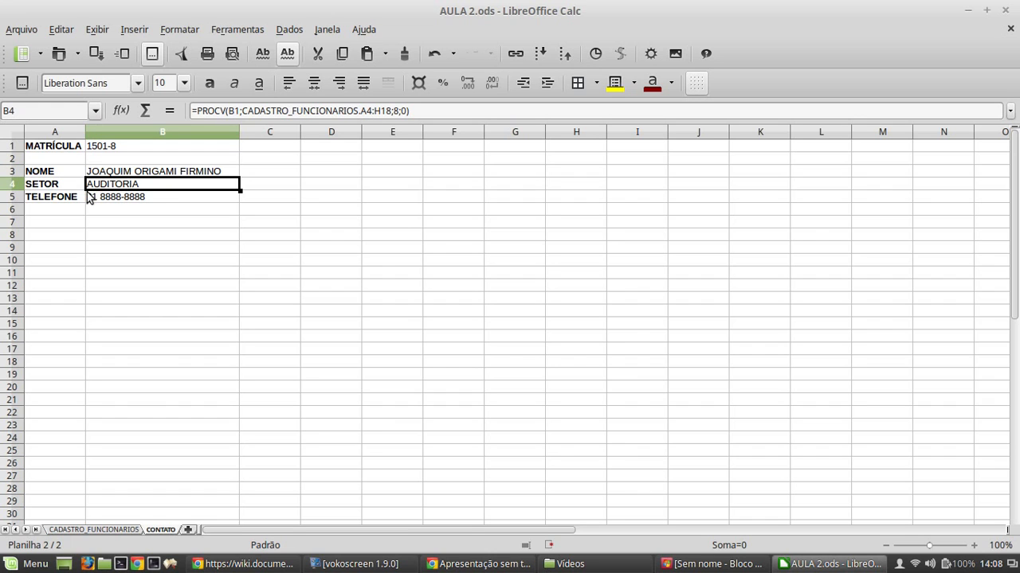
Review the PROCV formulas behind TELEFONE, NOME and SETOR on the CONTATO sheet, and glance at the CADASTRO_FUNCIONARIOS sheet they draw from
left_click(146, 197)
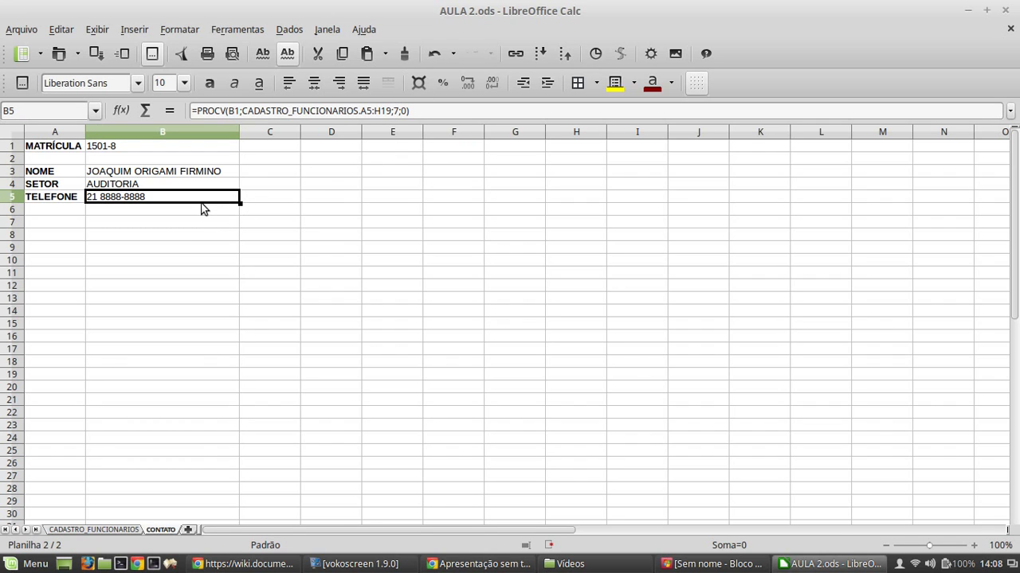
left_click(198, 173)
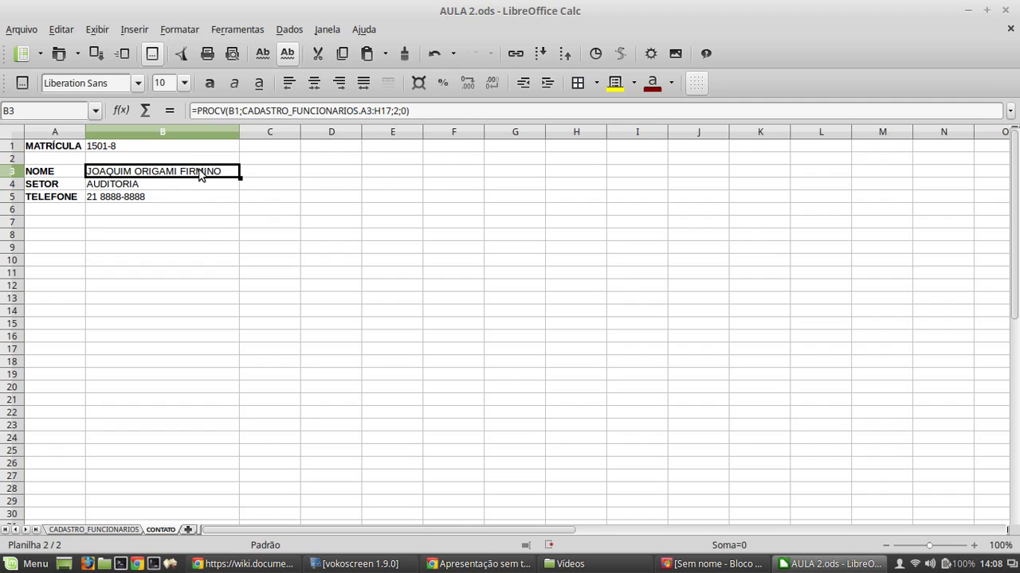
left_click(199, 185)
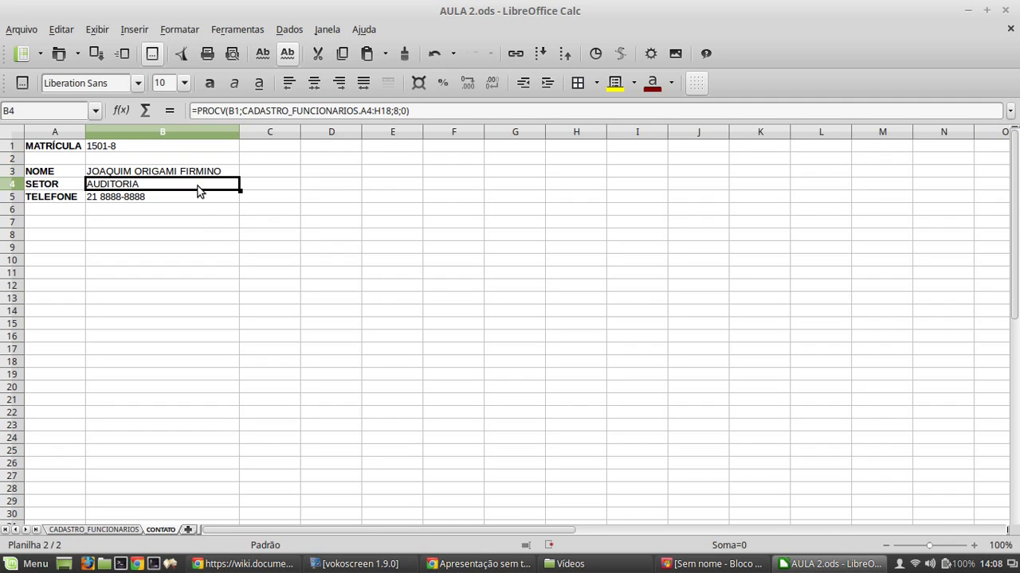
left_click(198, 197)
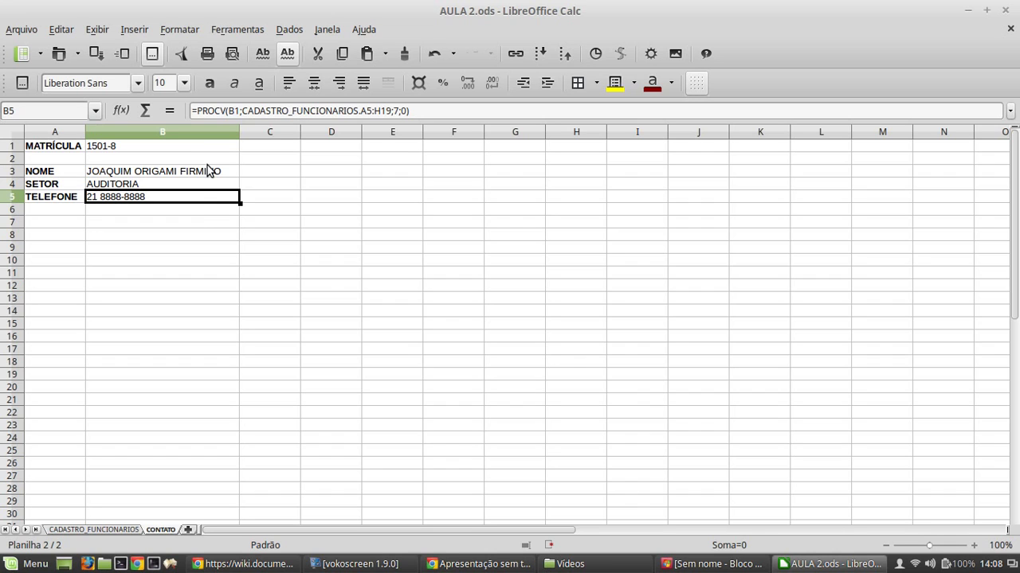
left_click(197, 221)
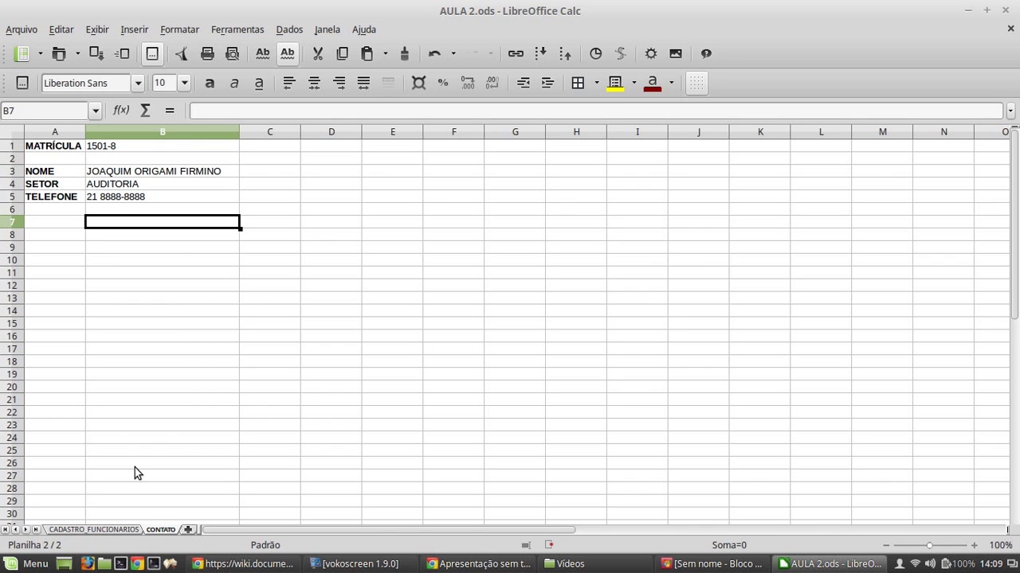
left_click(121, 528)
left_click(152, 529)
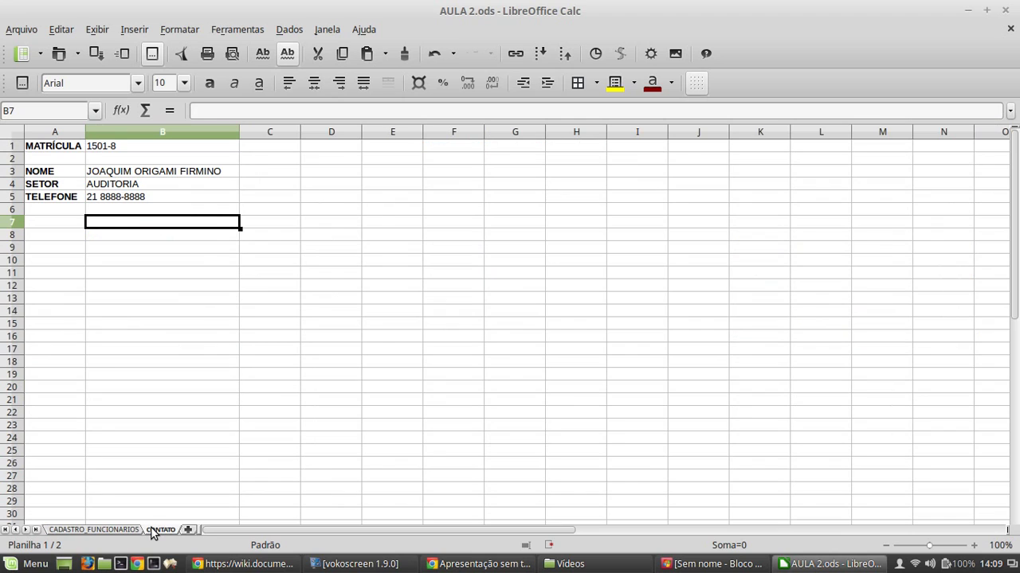